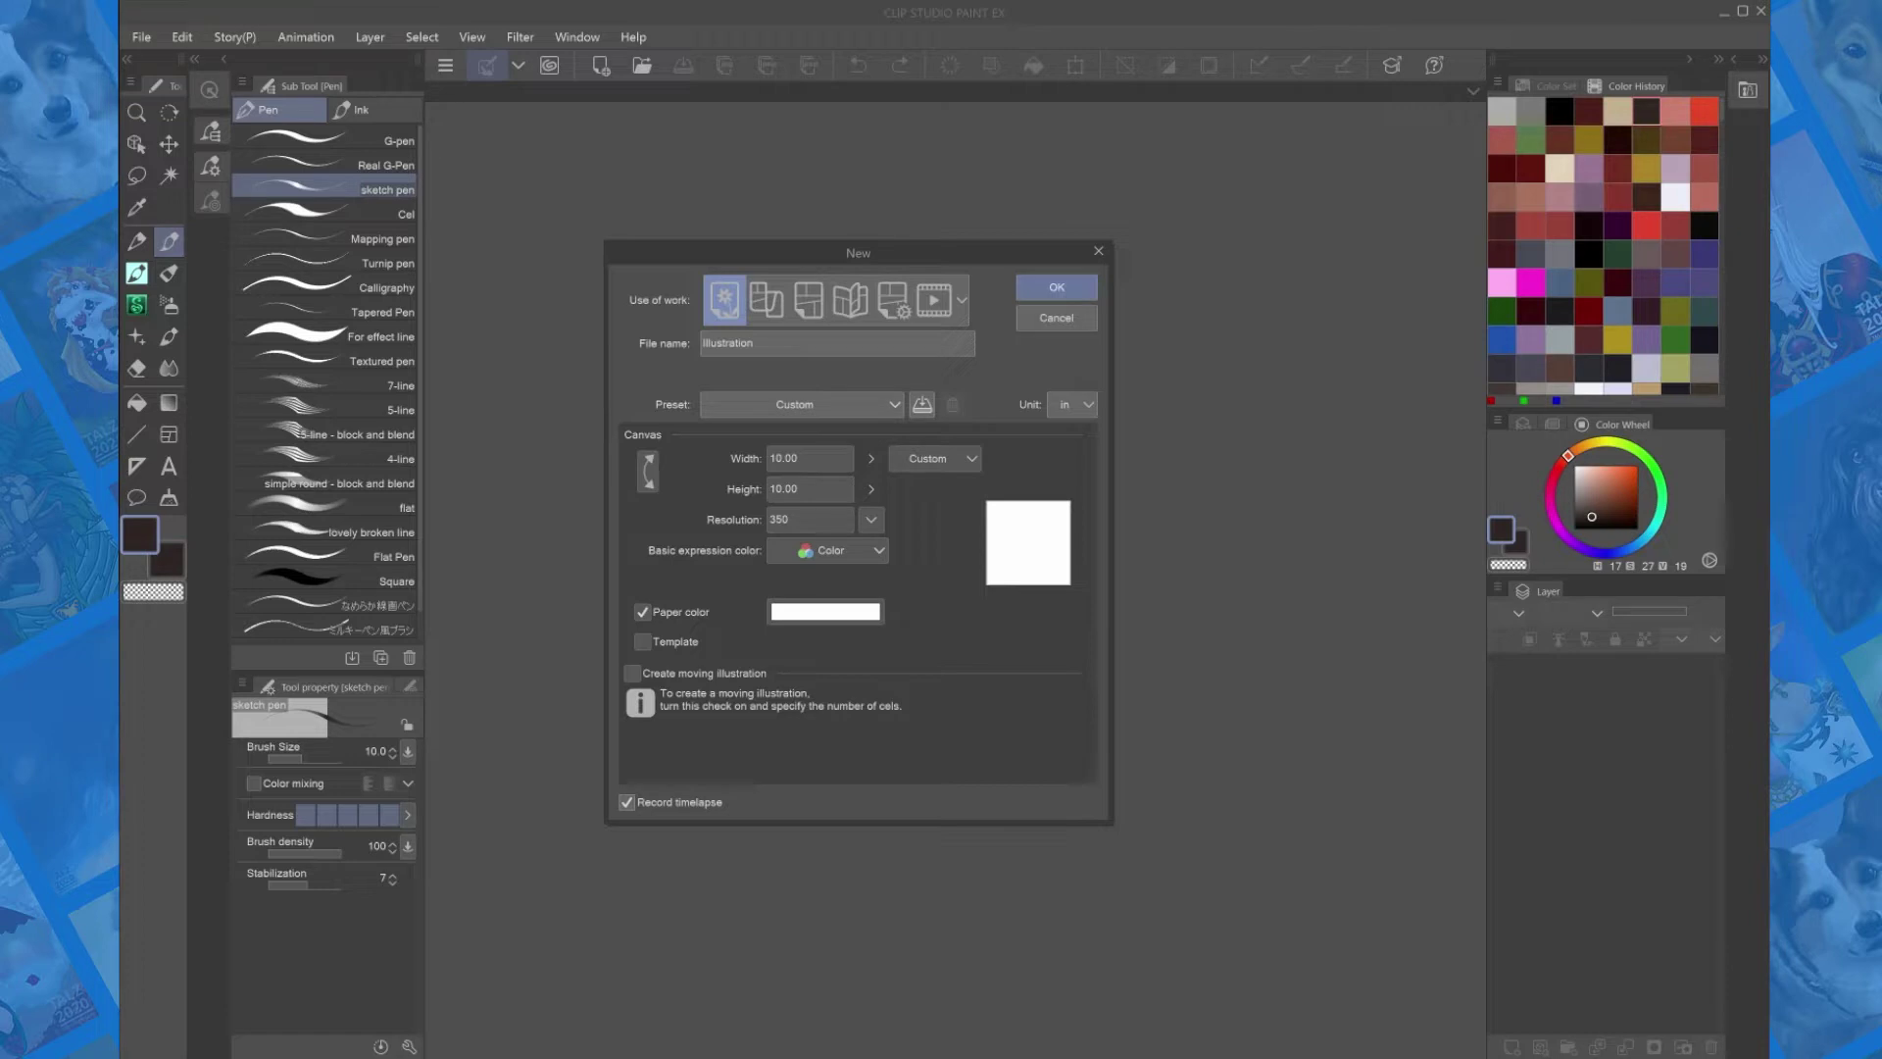
Create a 10 × 10 in canvas at 350 dpi and place an 8-line symmetrical ruler near its centre.
left_click(1056, 287)
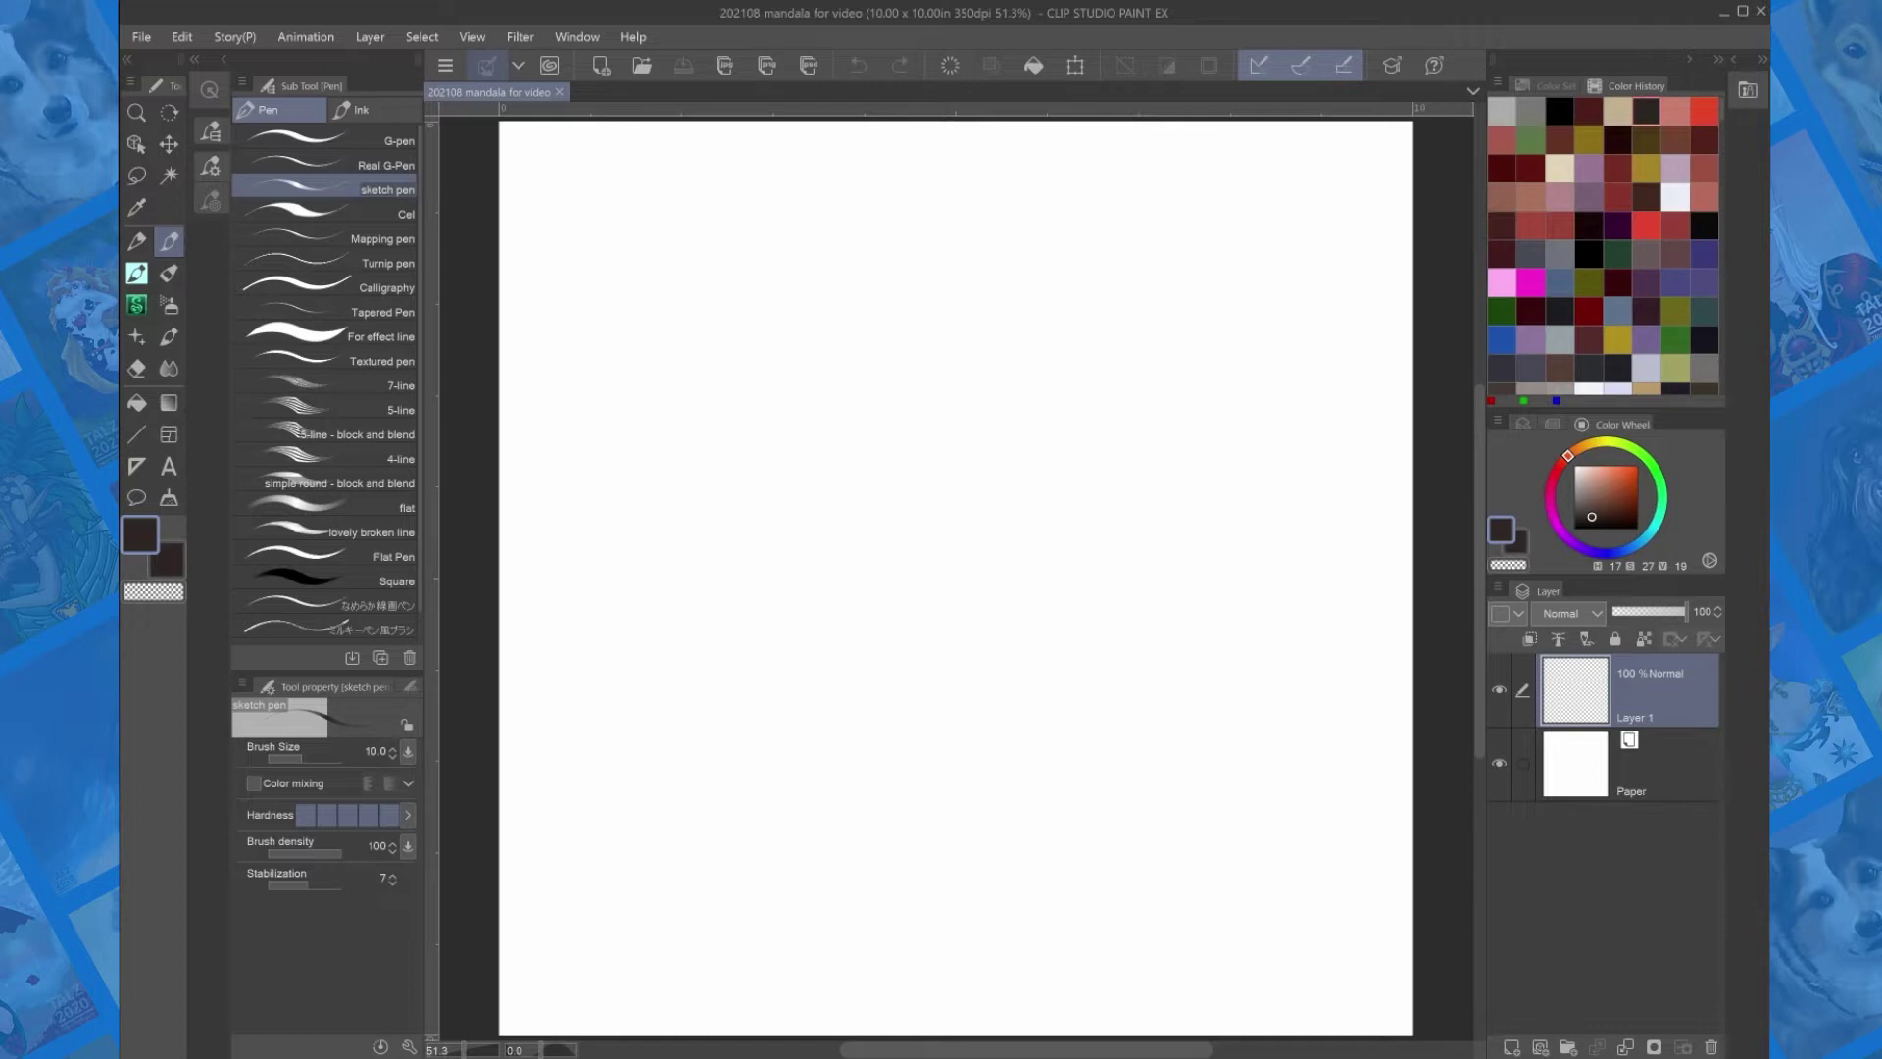
key("u")
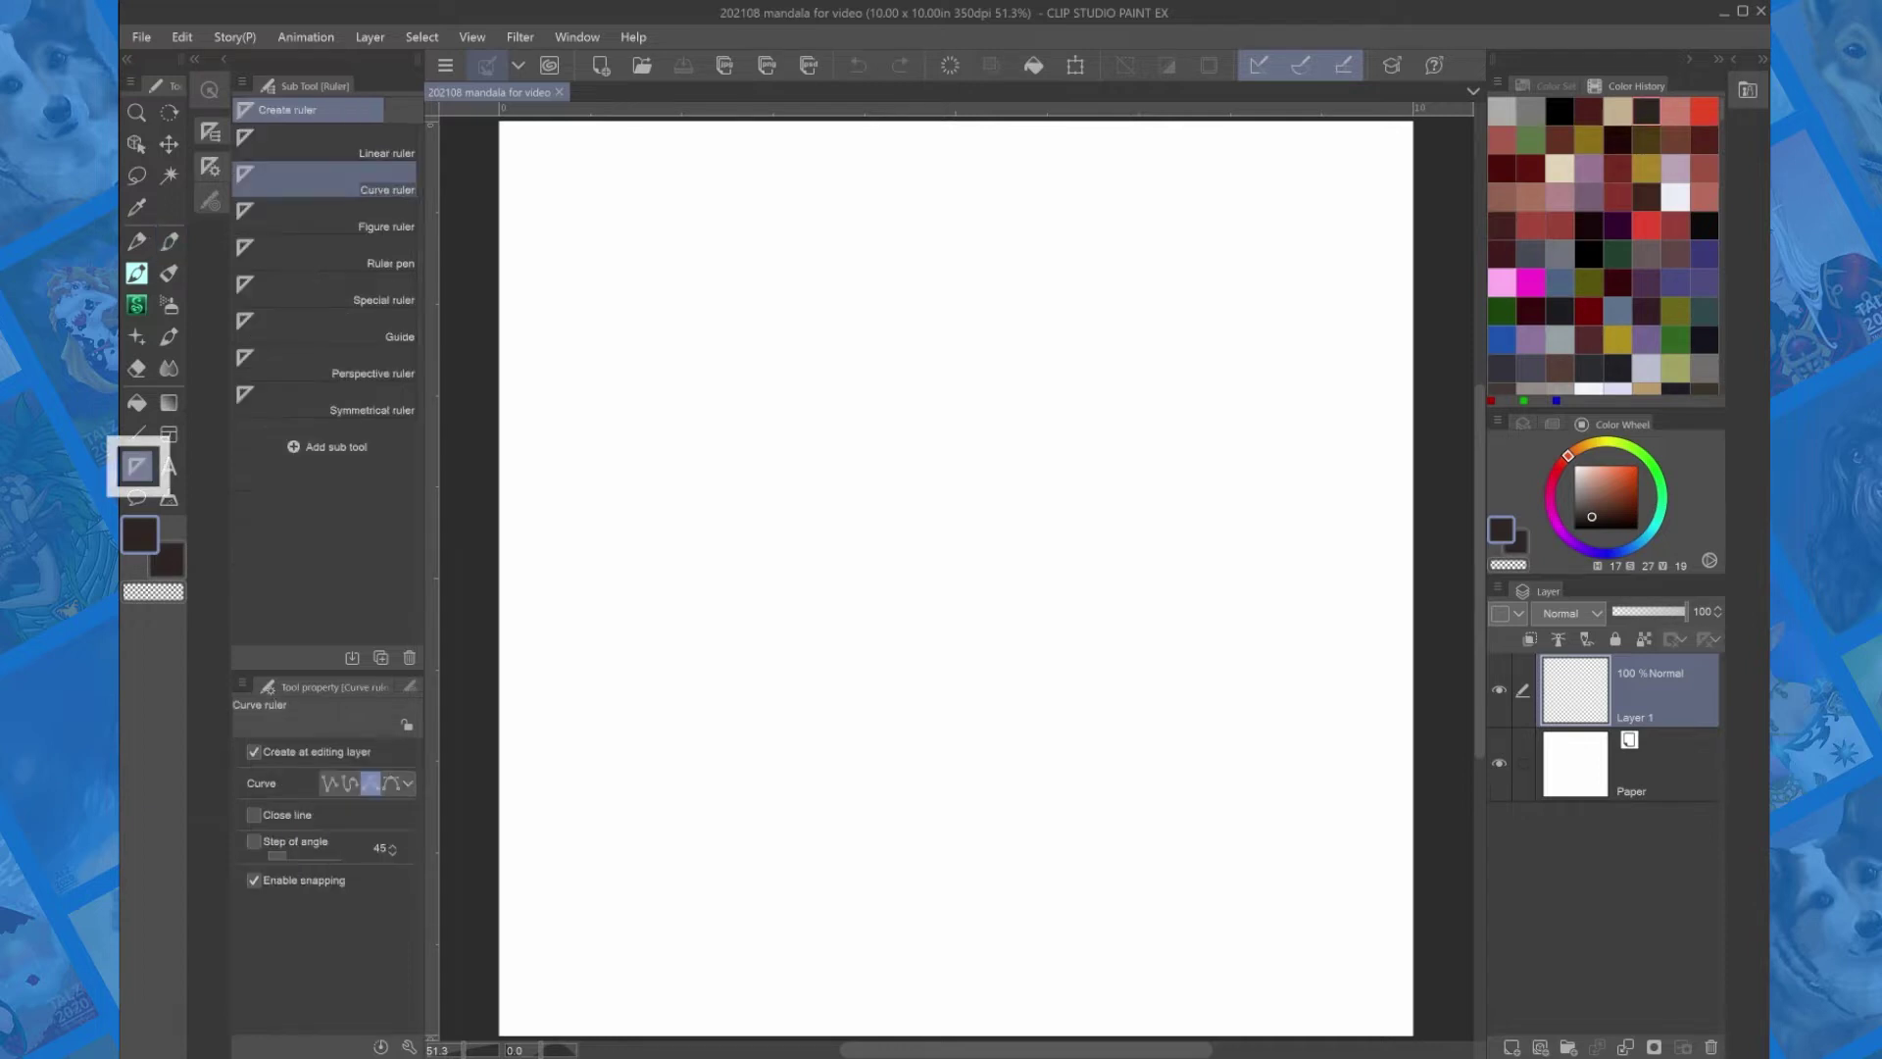
left_click(324, 400)
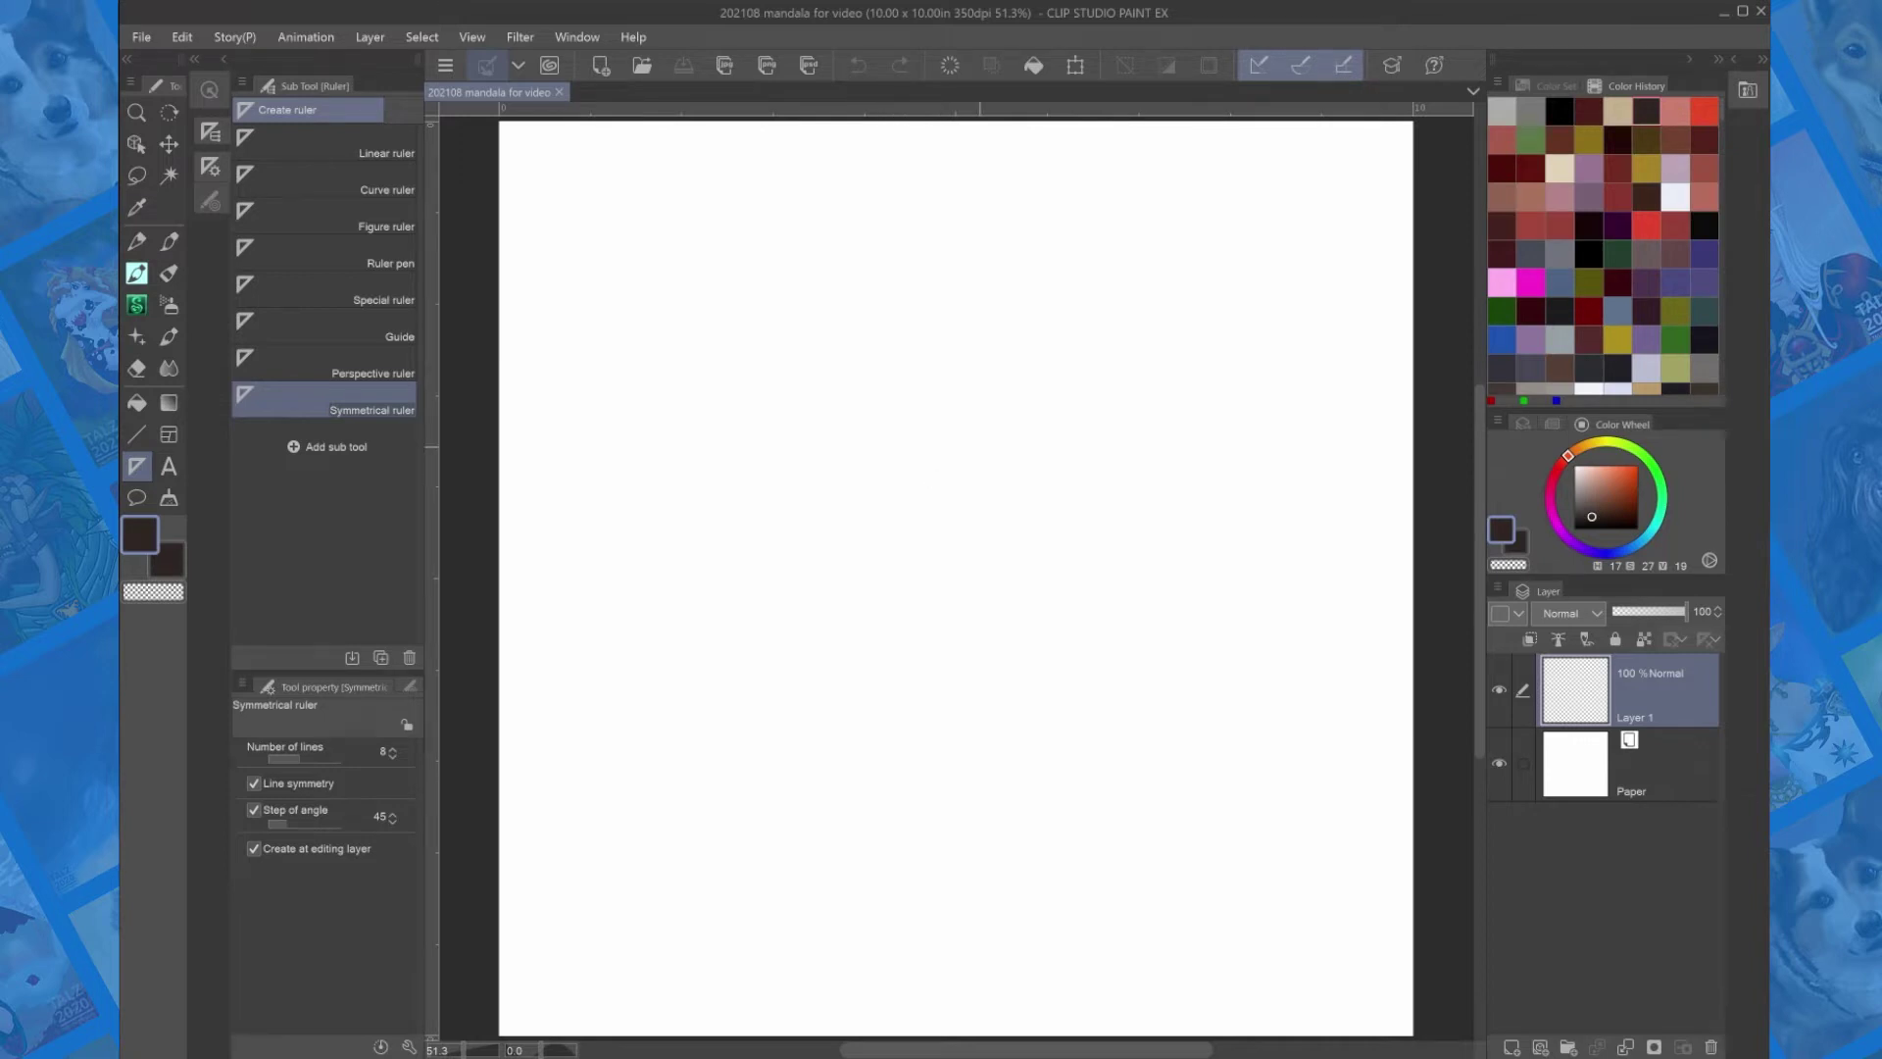
left_click(949, 554)
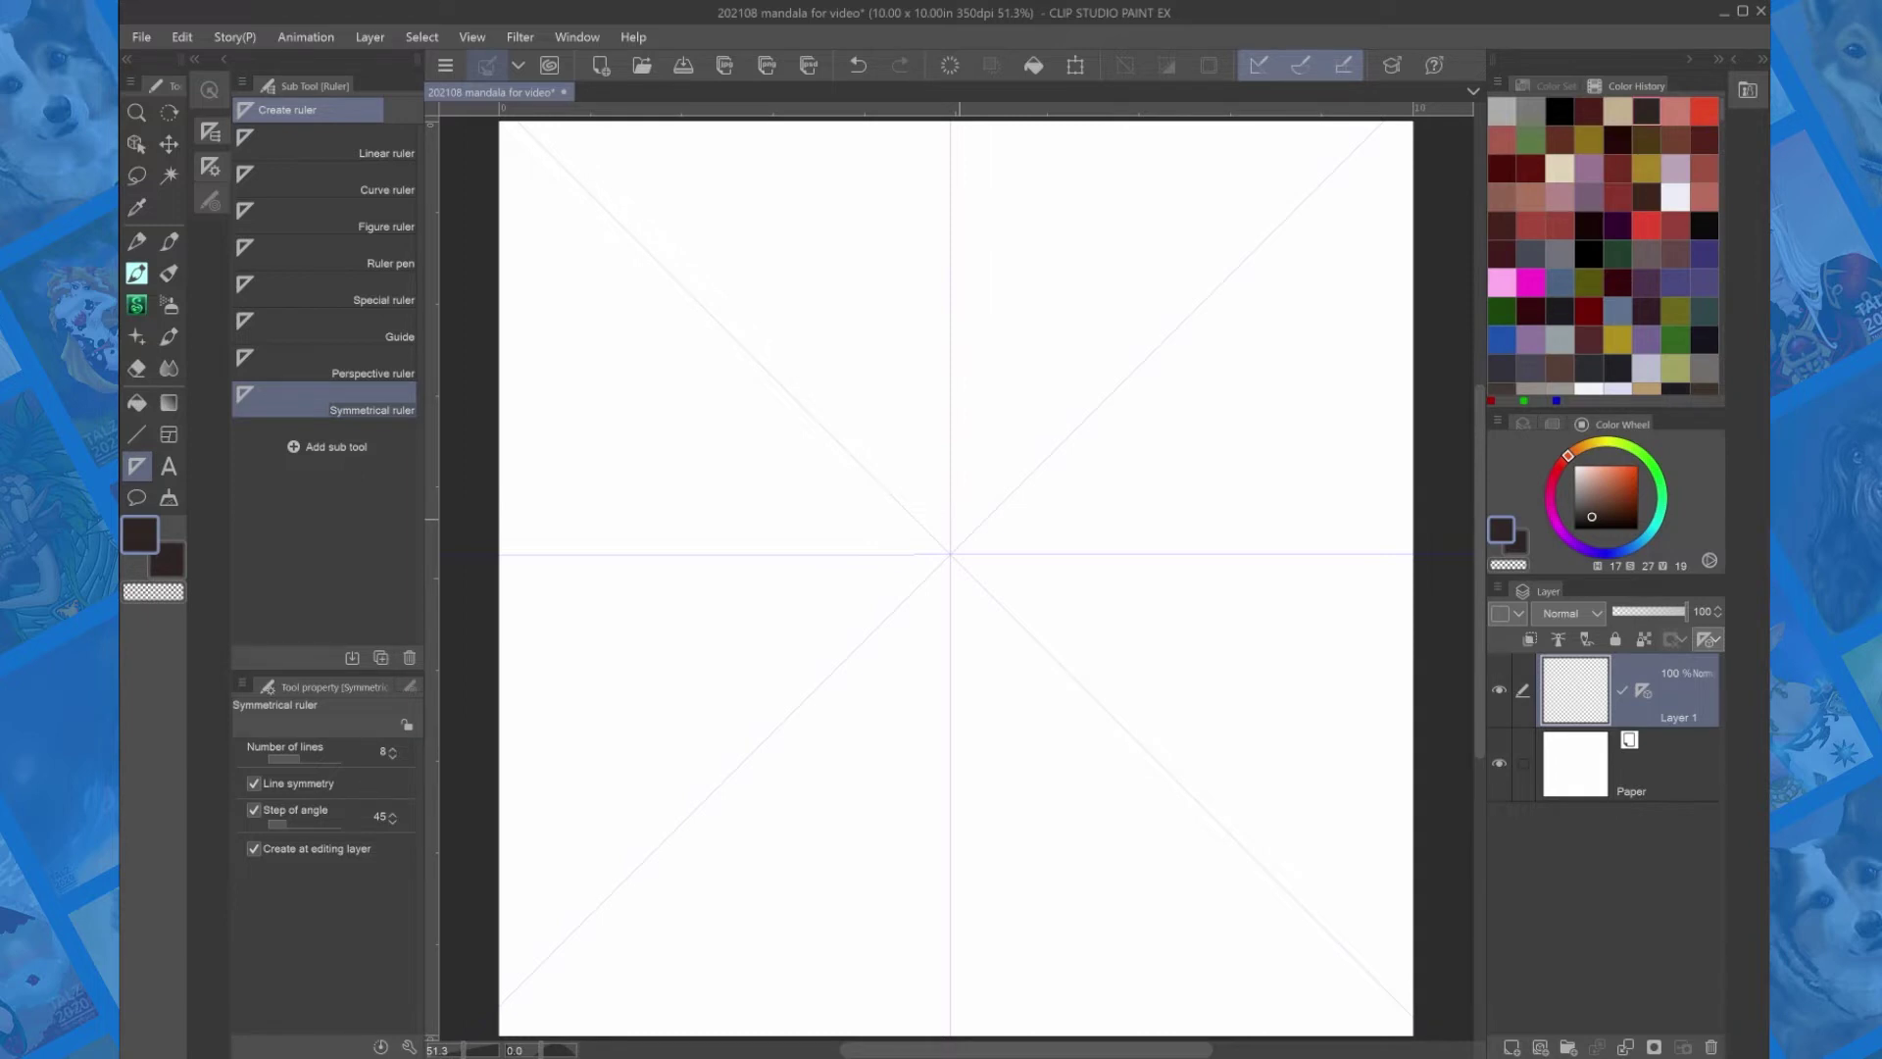
Centre the symmetrical ruler on the canvas with Center X and Center Y both at 1750, and deselect it on Layer 1.
left_click(472, 38)
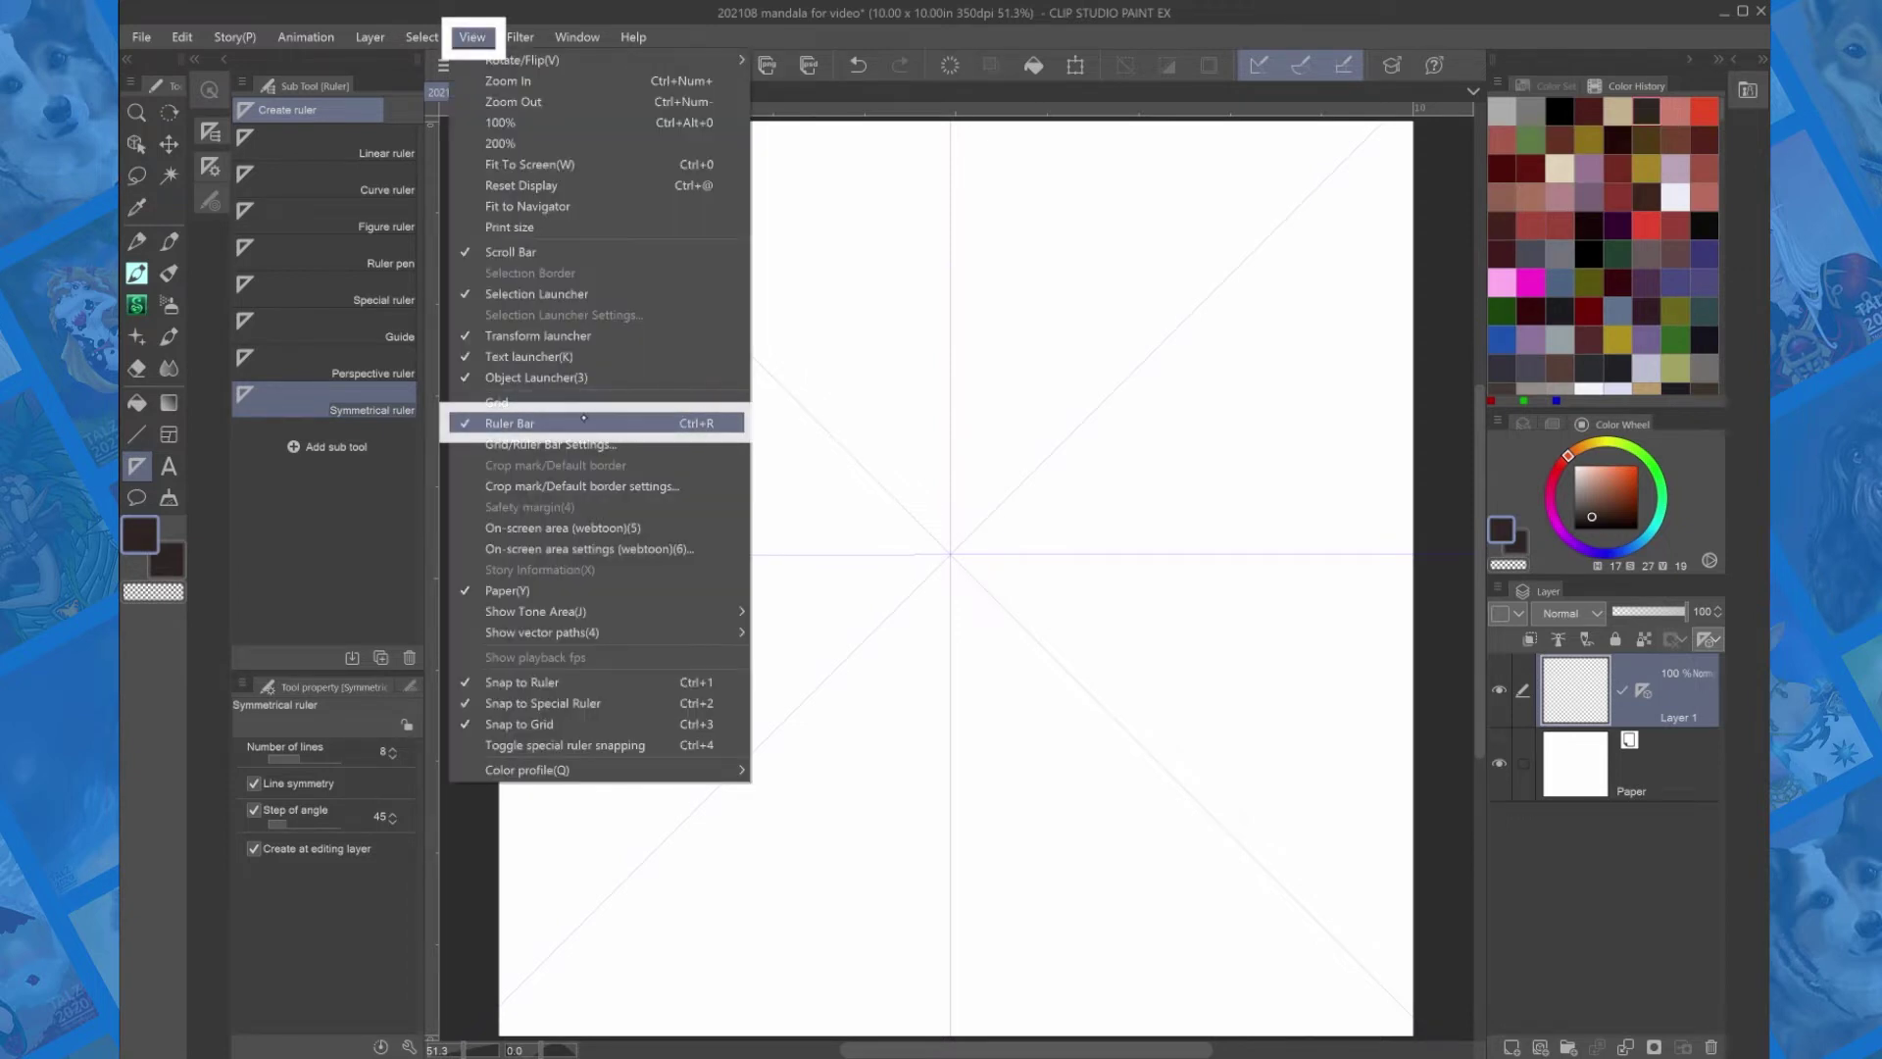
key("Escape")
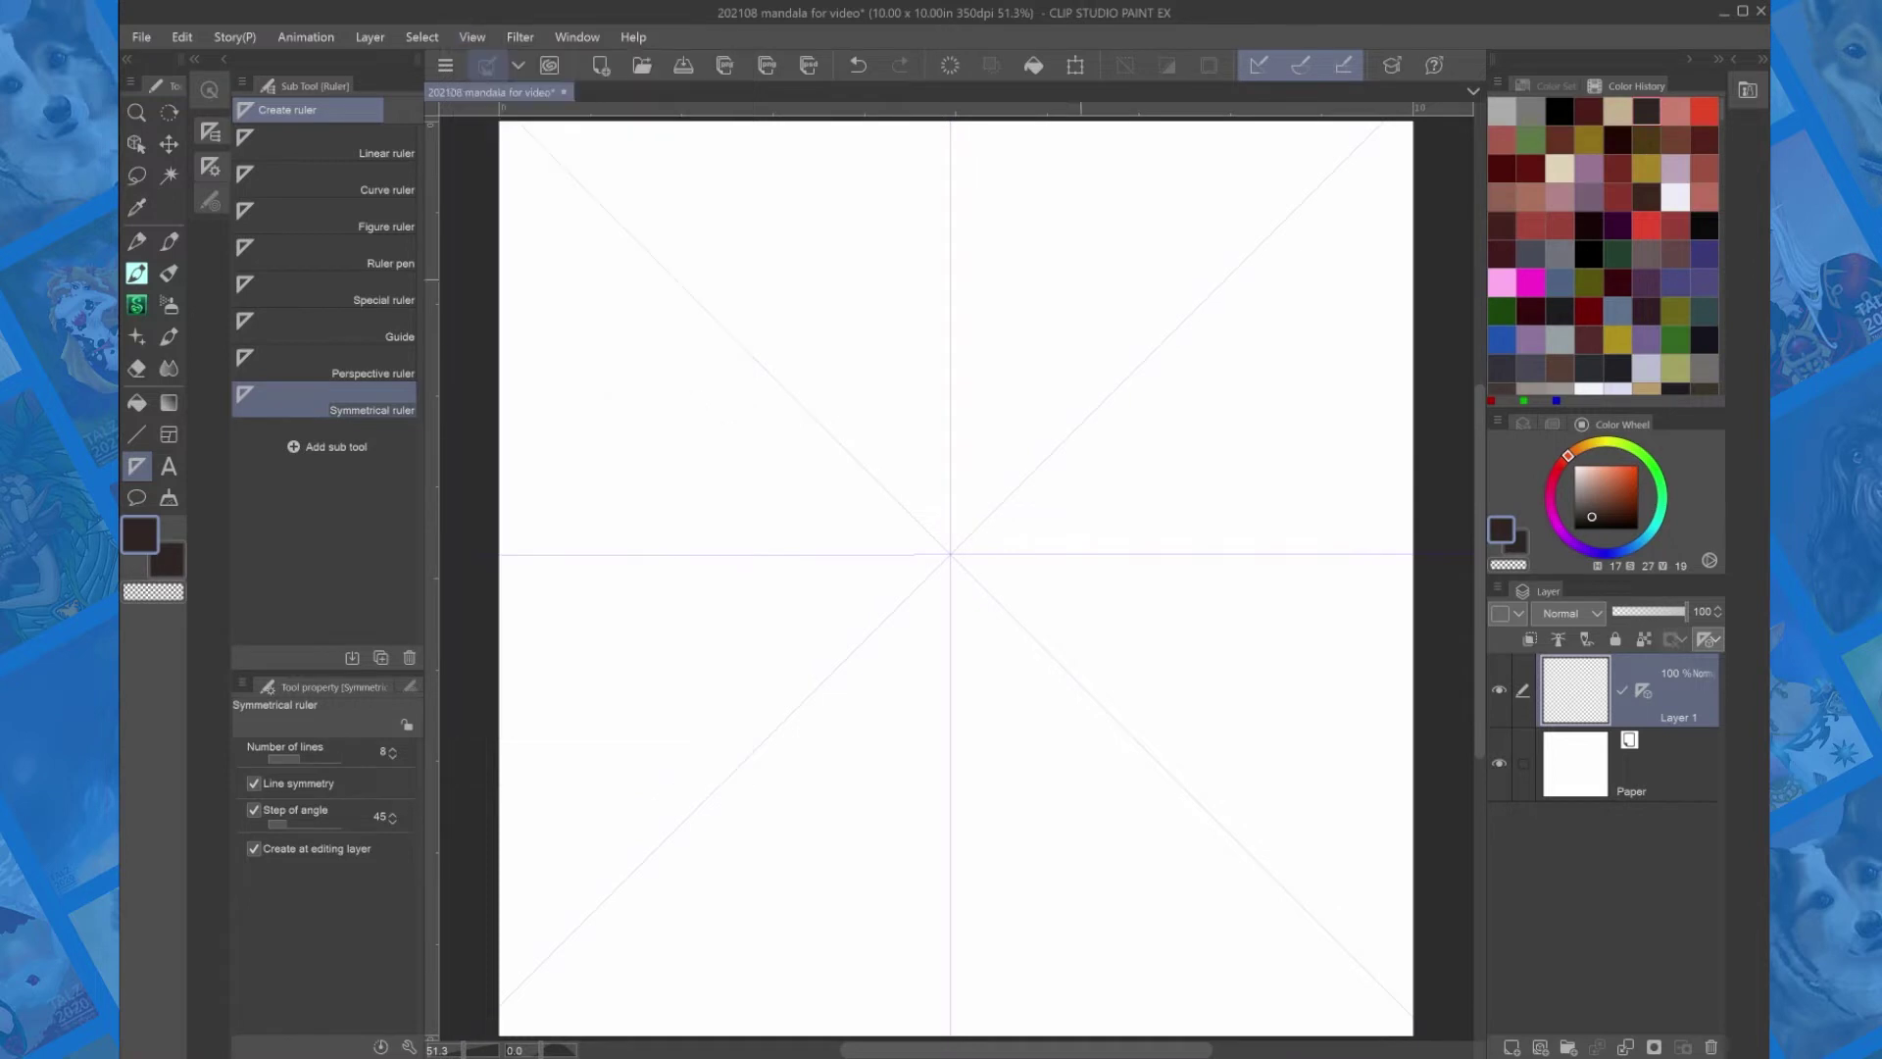
key("o")
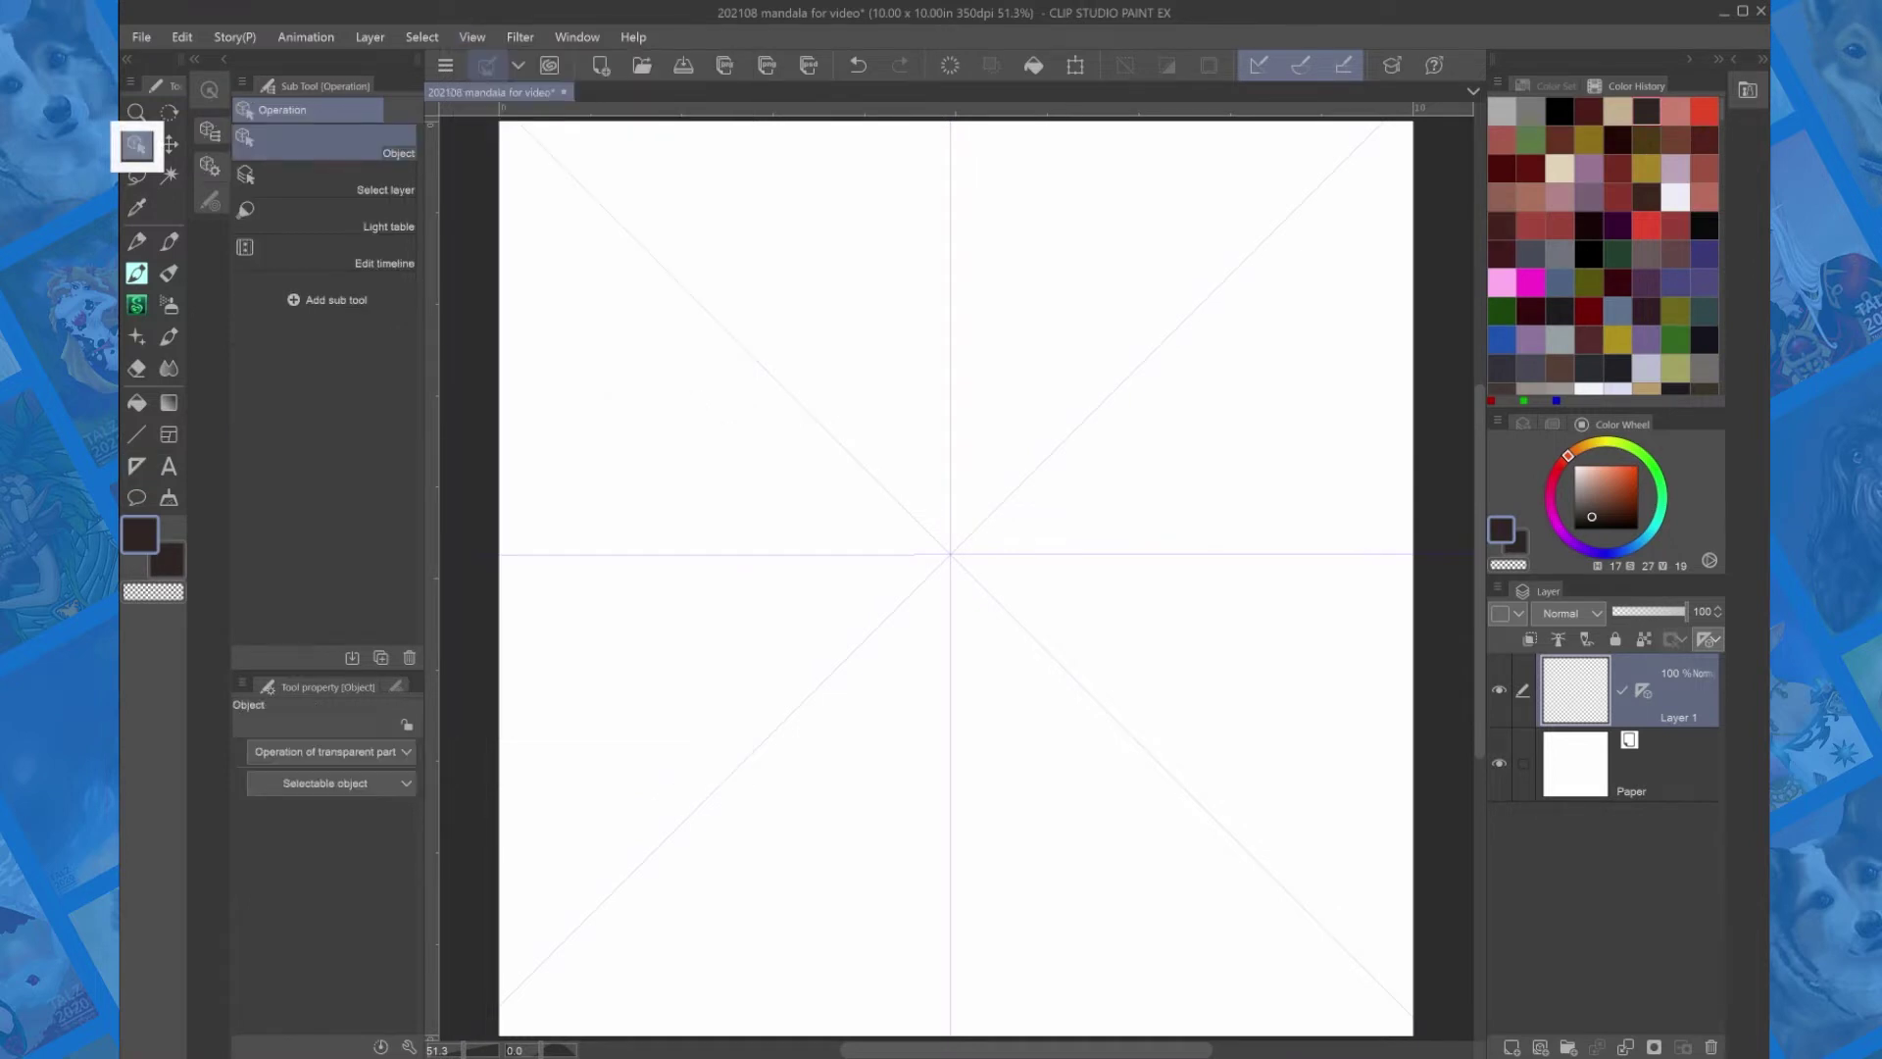
left_click(966, 569)
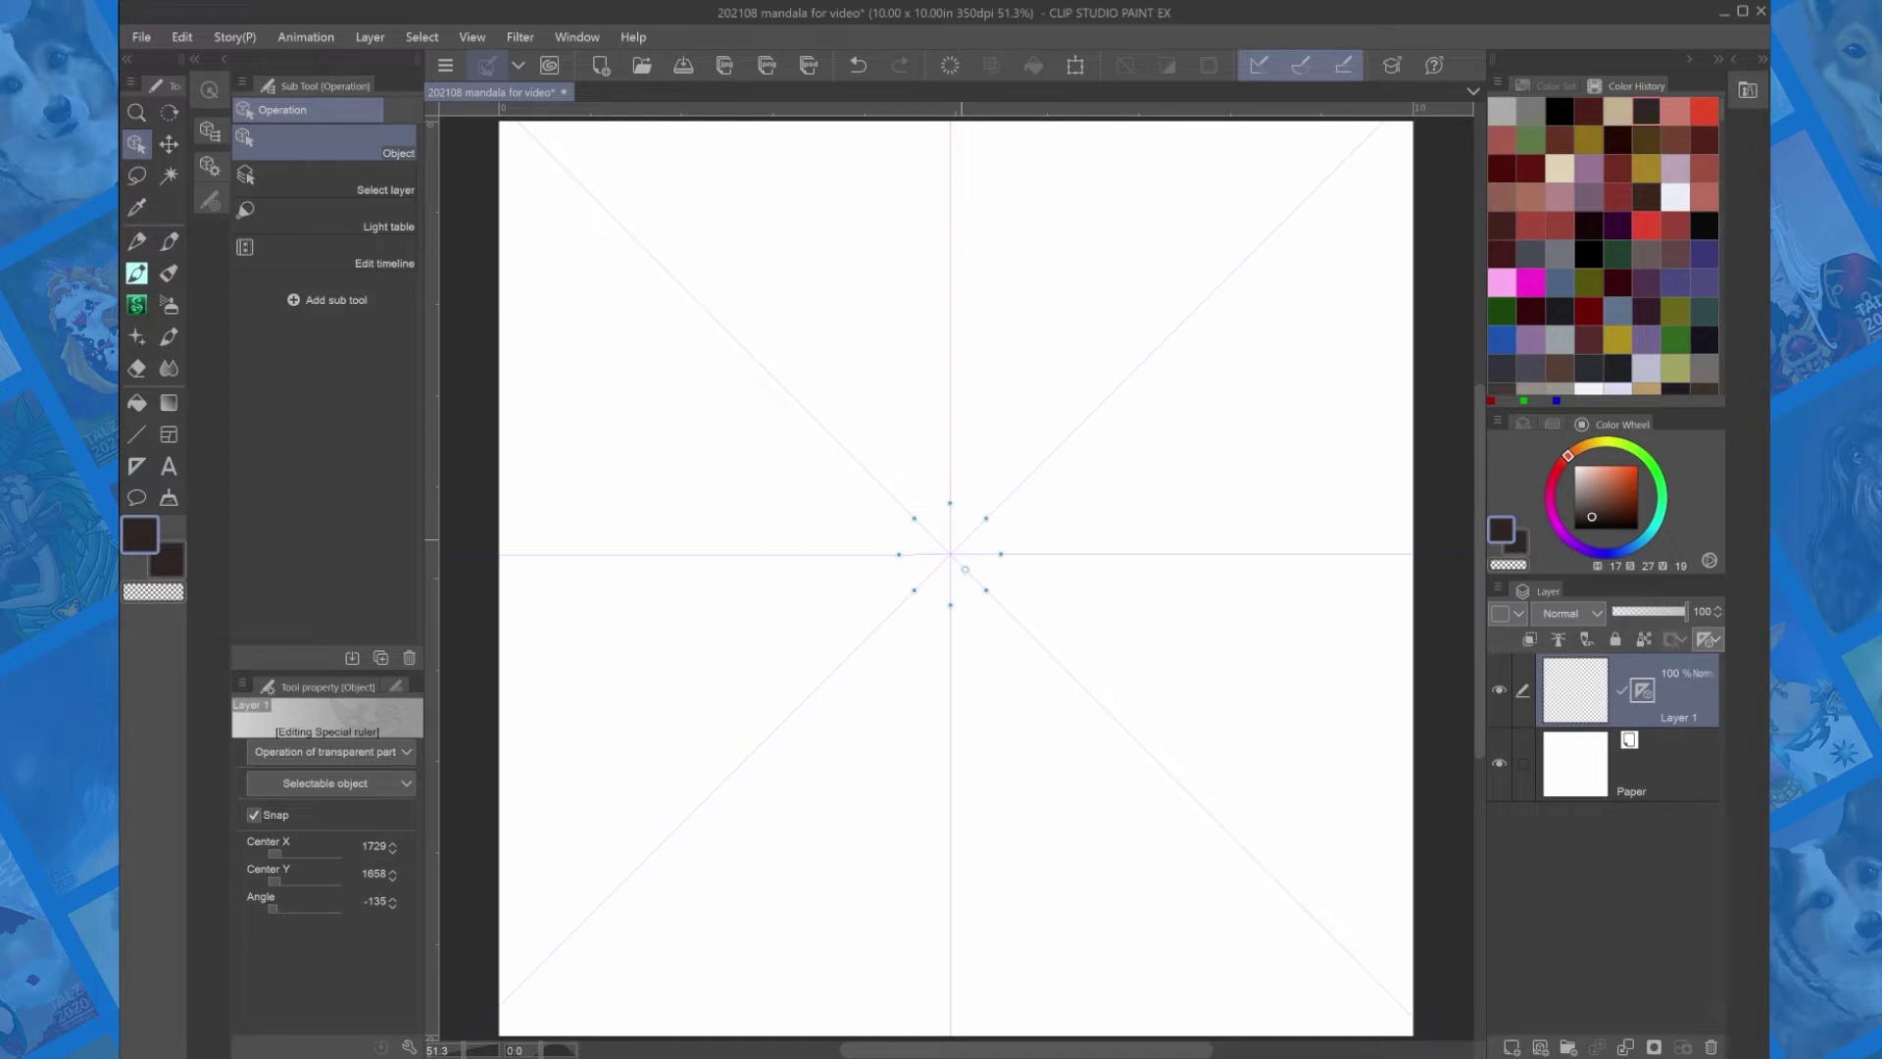
left_click_drag(965, 568, 970, 591)
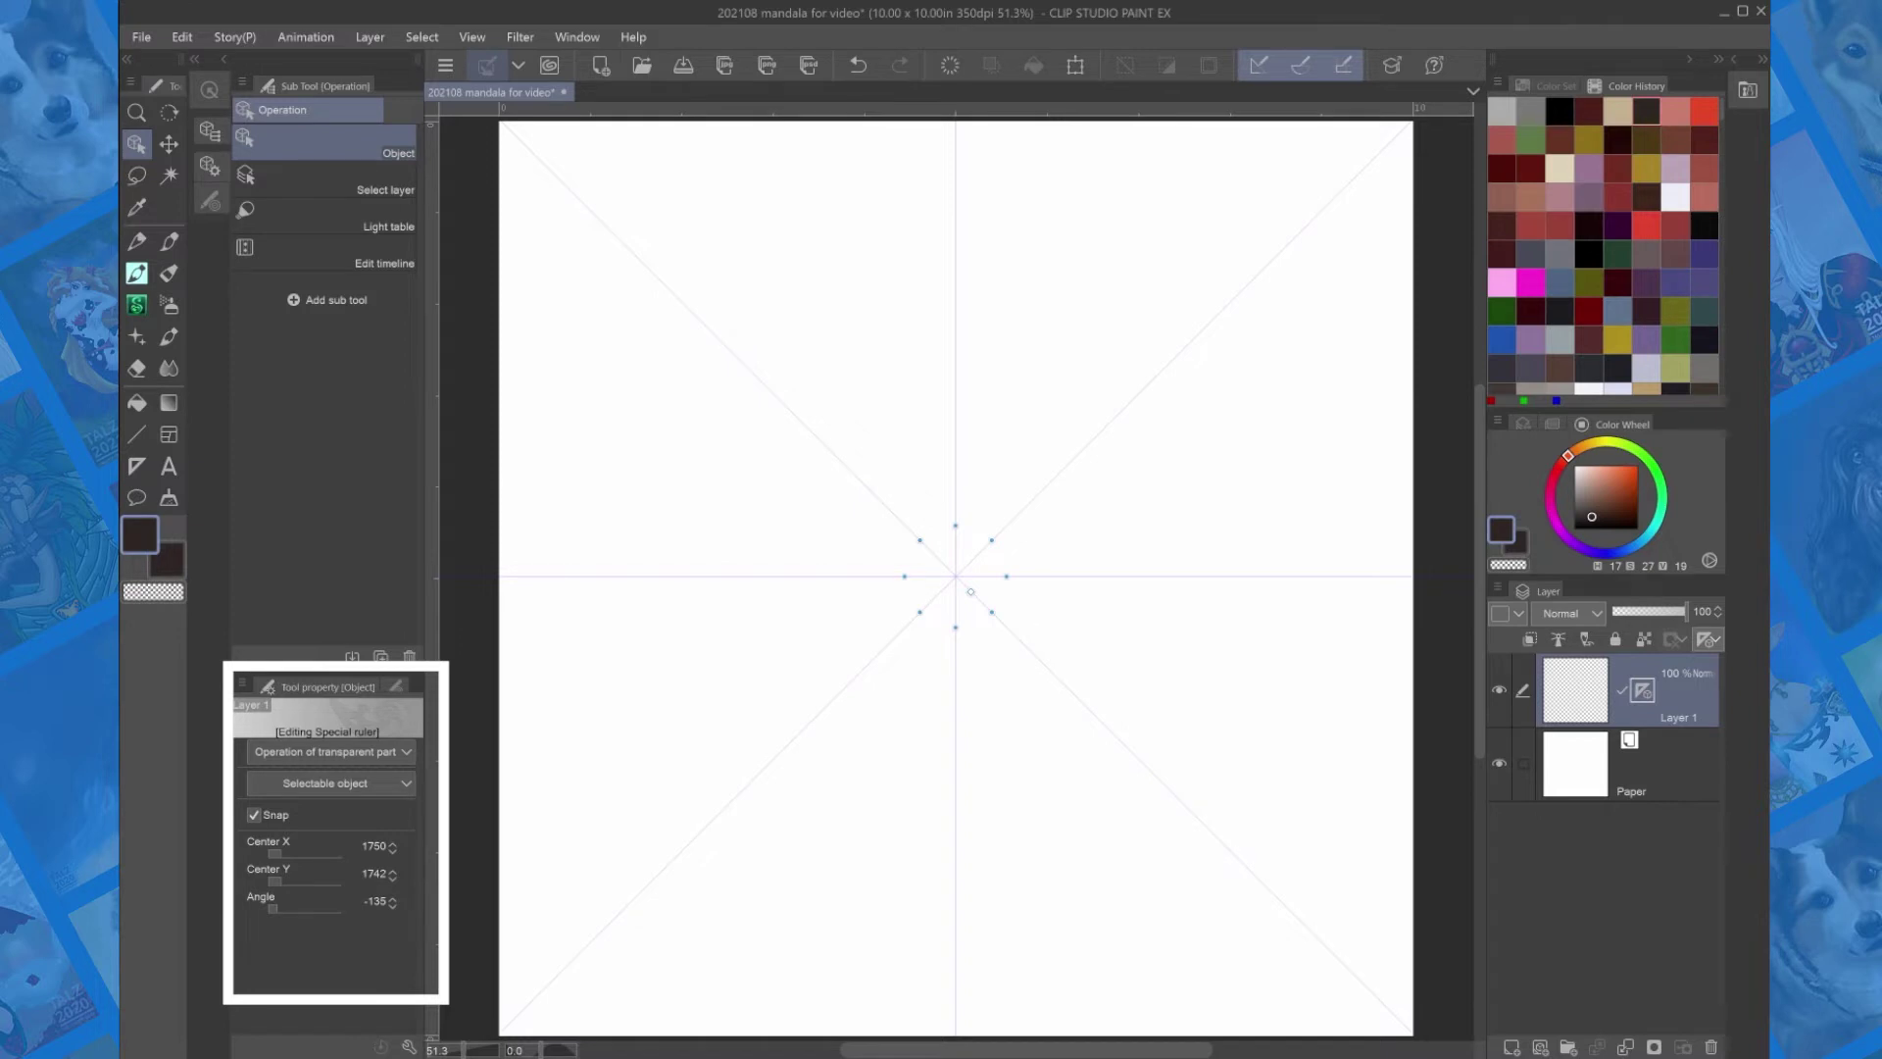
left_click(394, 869)
left_click(394, 870)
left_click(394, 869)
left_click(394, 869)
left_click(394, 870)
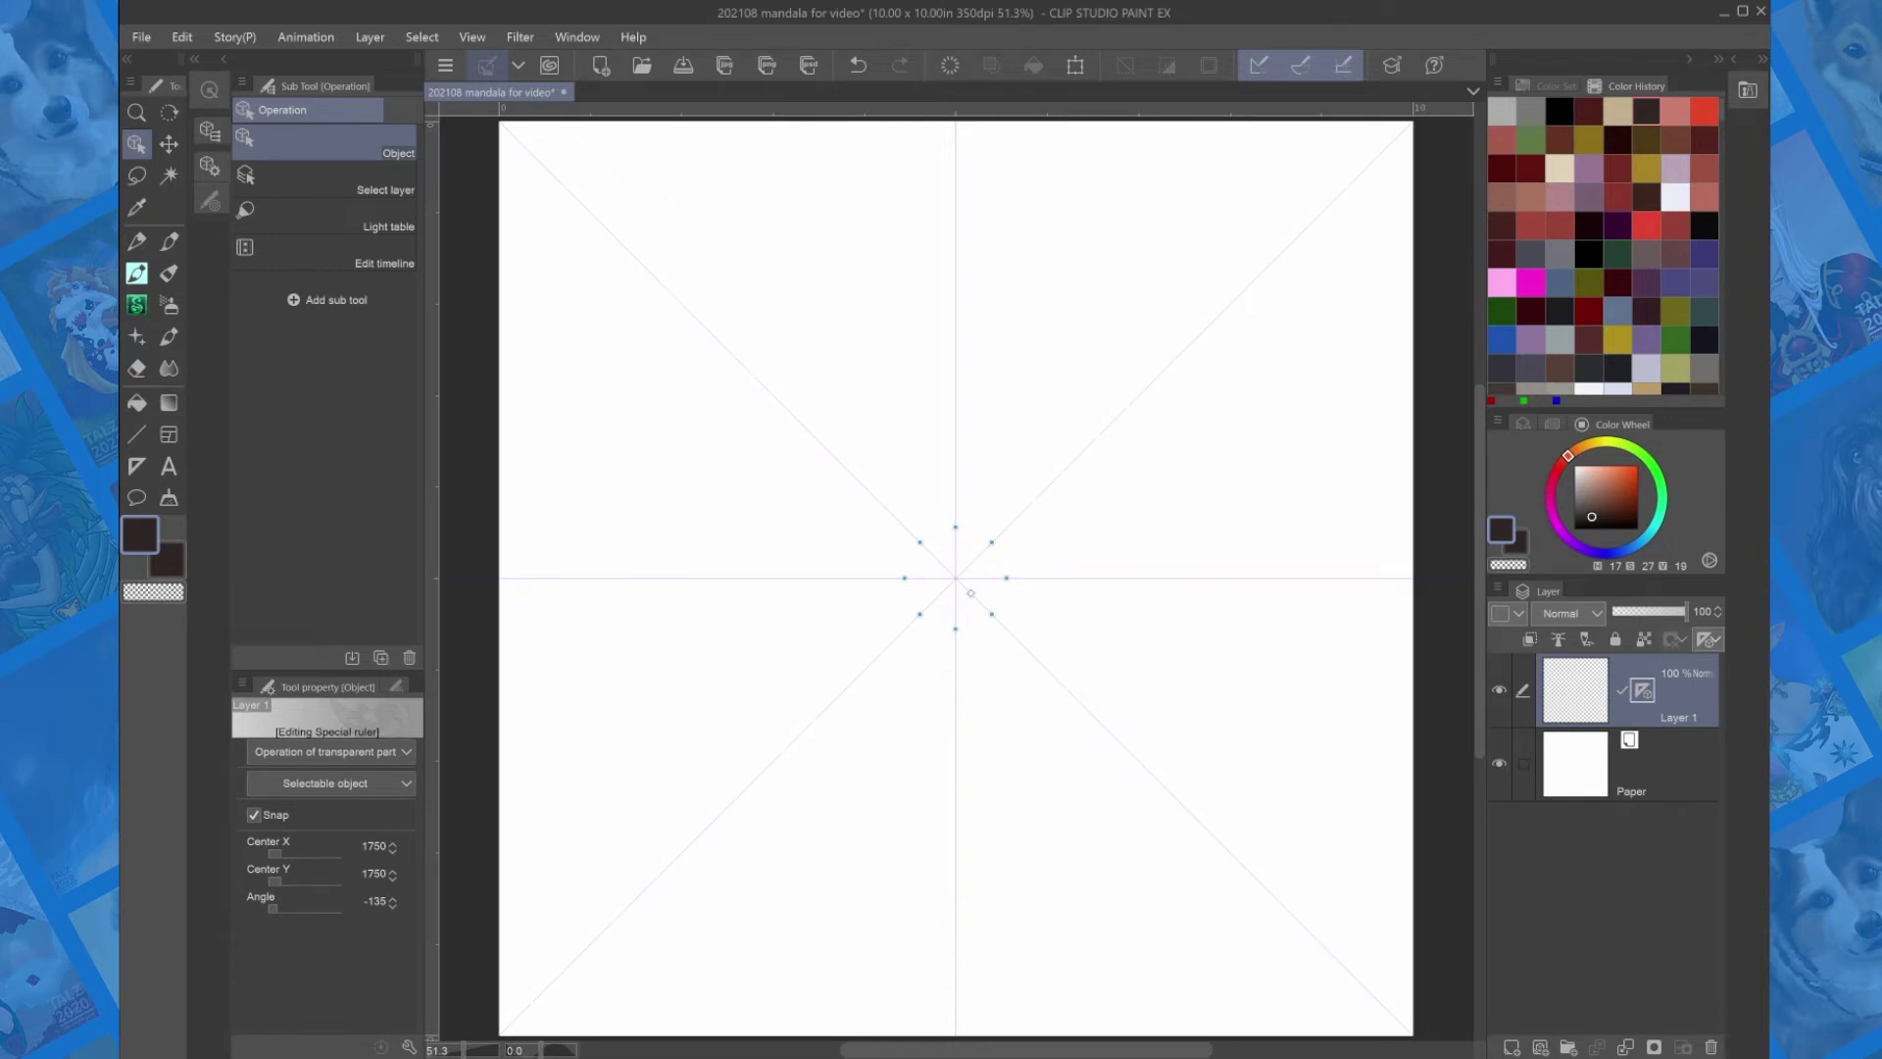
left_click(1684, 766)
left_click(1671, 672)
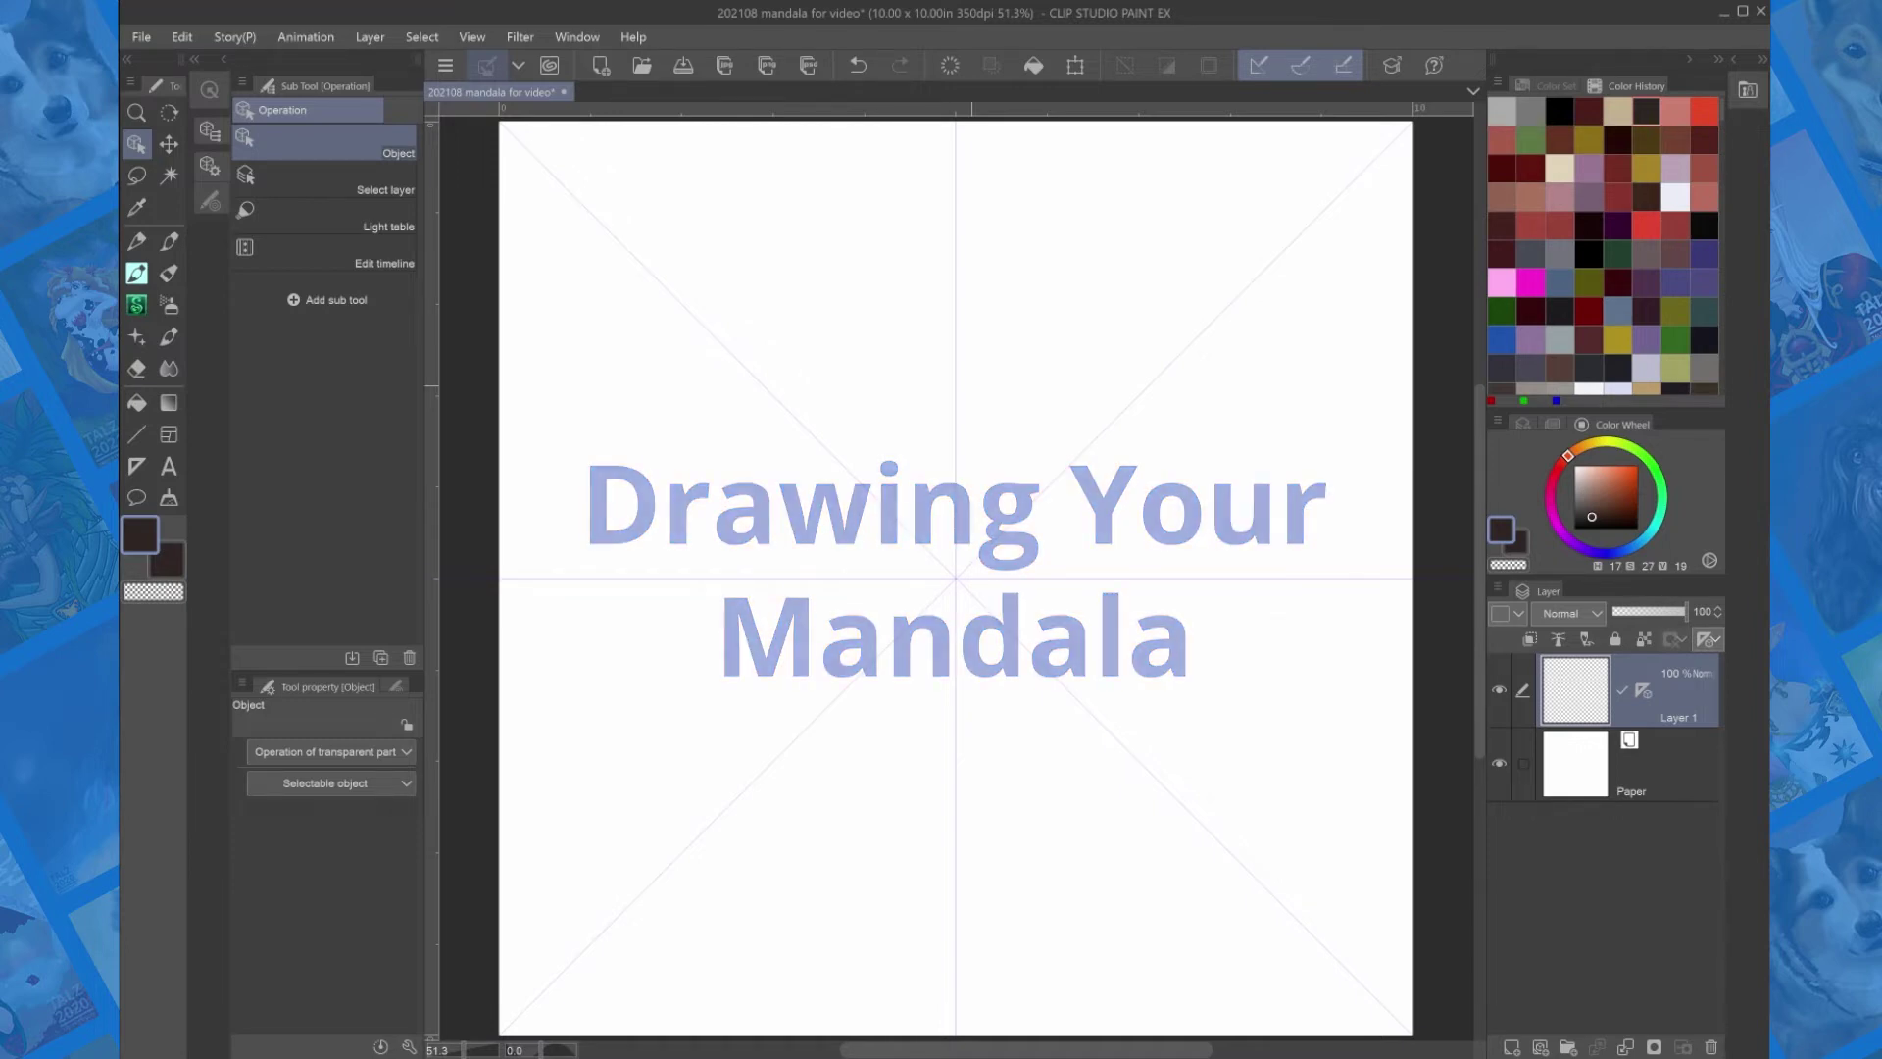
Draw a small central circle with mirrored petals and four large circle-tipped petals around it using the Turnip pen.
key("p")
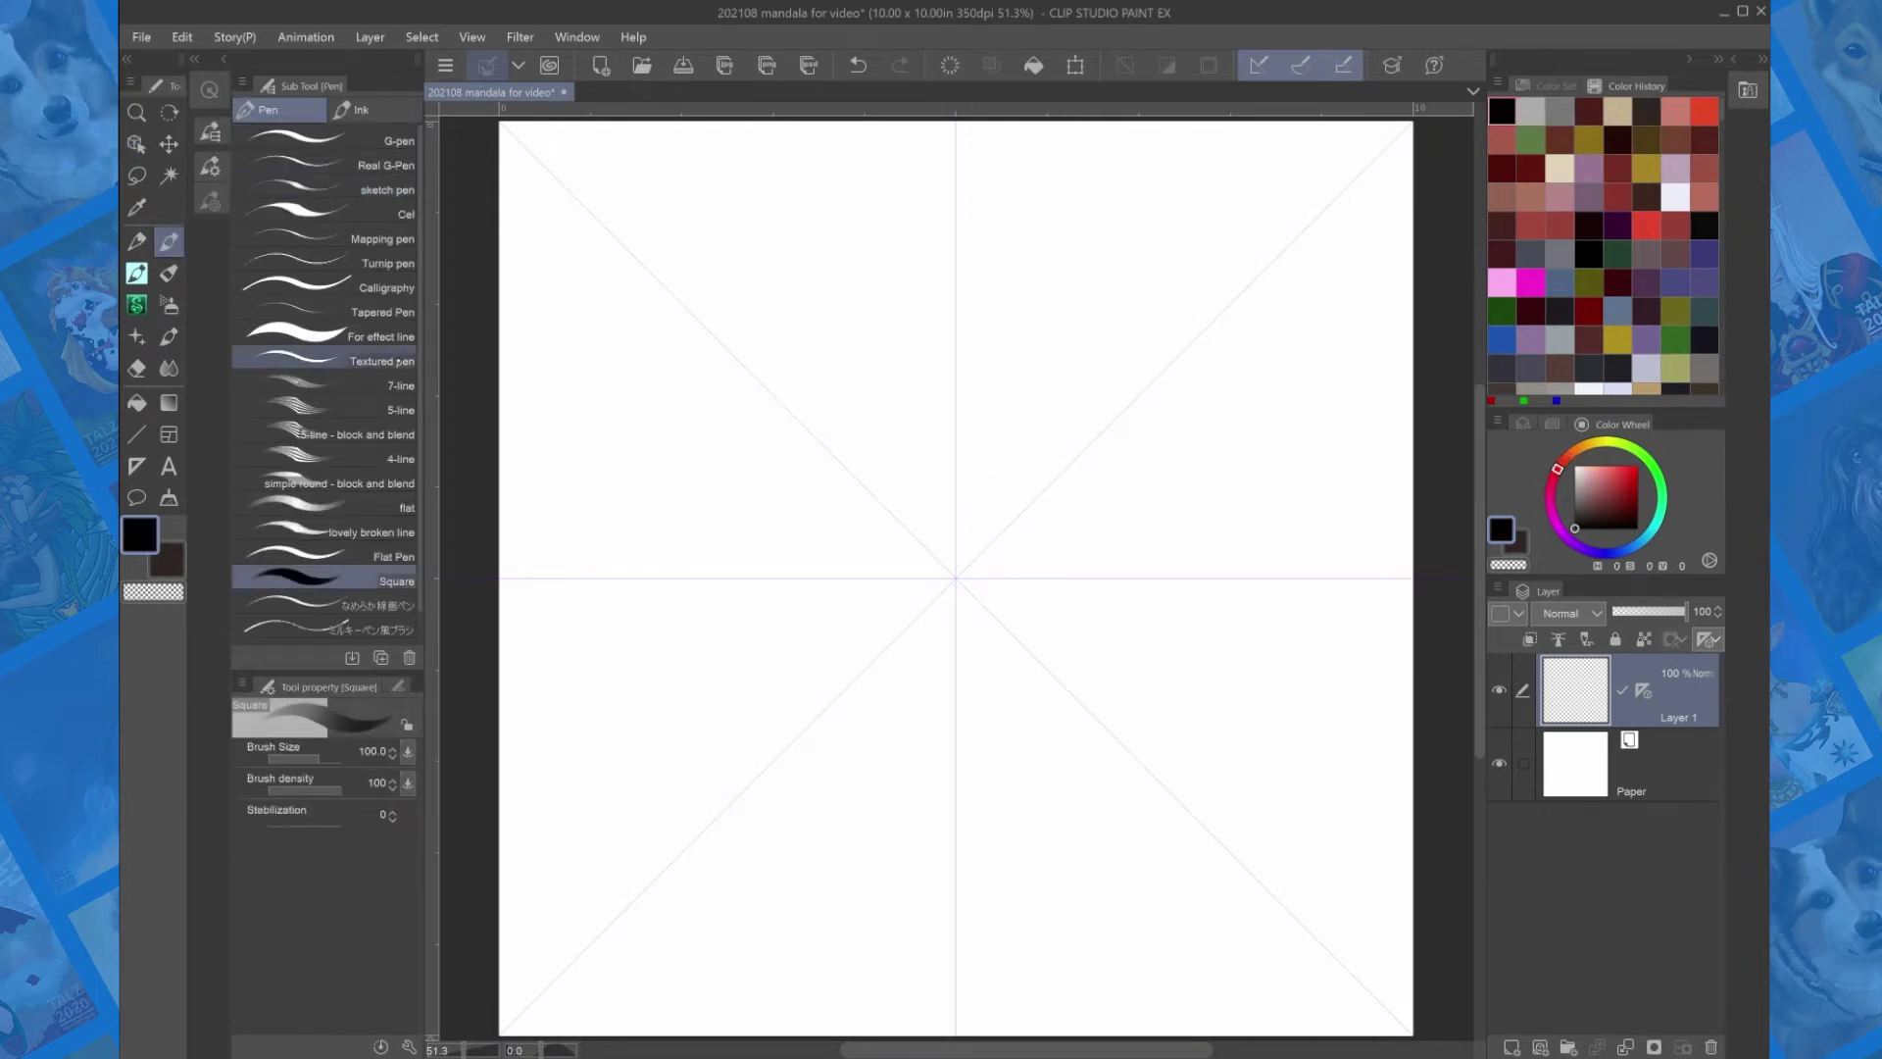
left_click(325, 357)
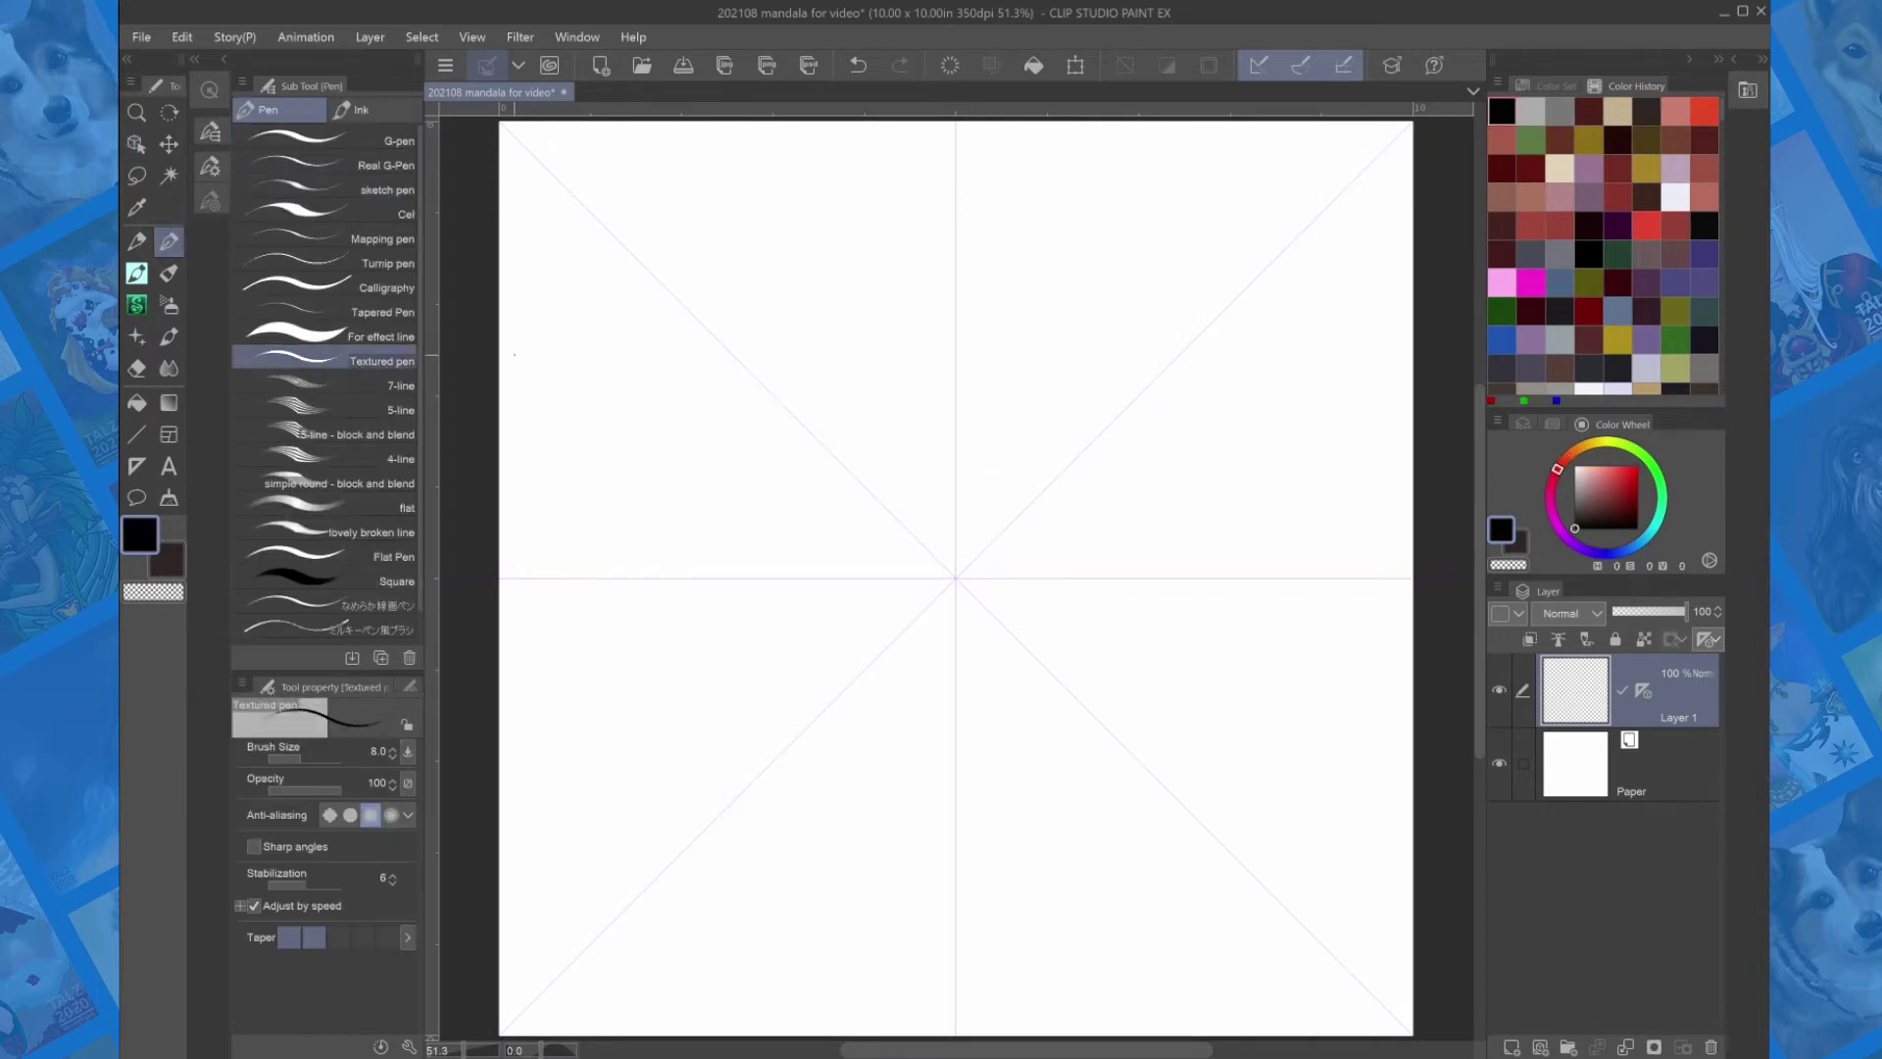
left_click(324, 259)
mouse_move(981, 555)
left_mouse_down()
mouse_move(979, 578)
mouse_move(965, 564)
mouse_move(985, 512)
mouse_move(1010, 537)
left_mouse_up()
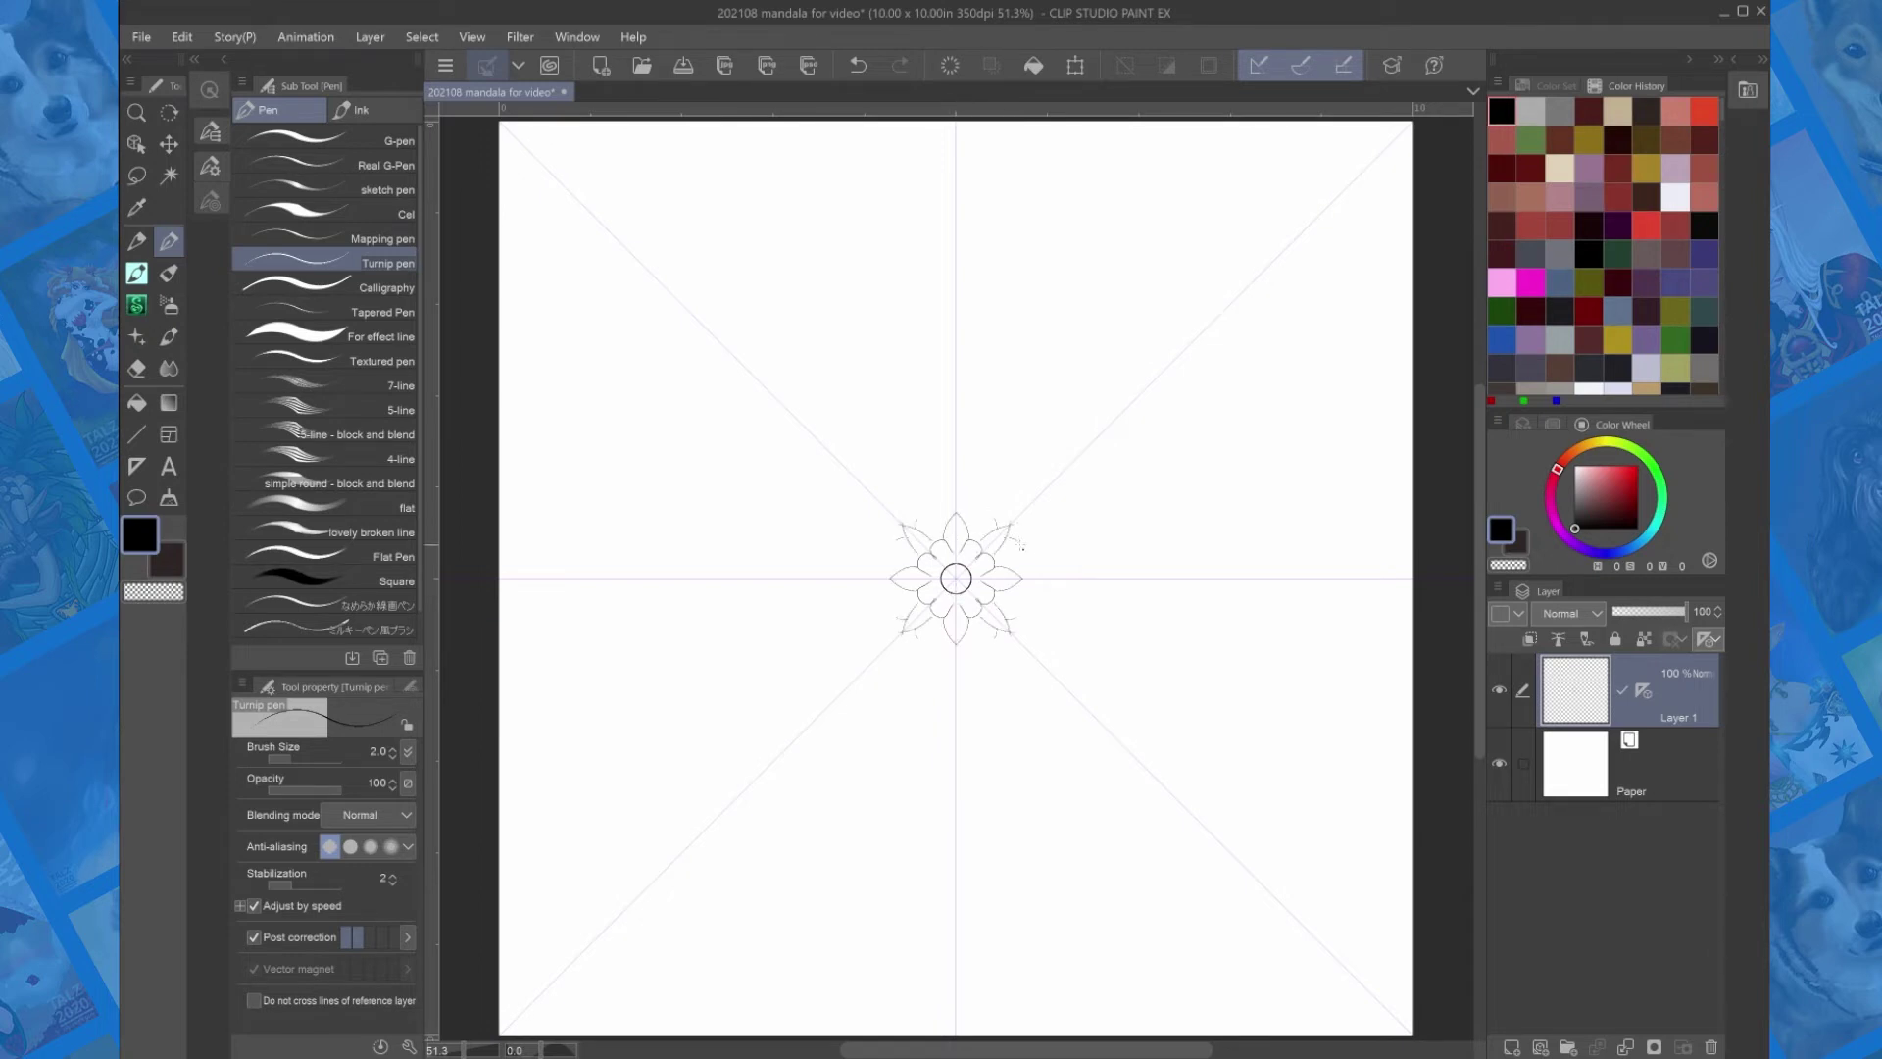
mouse_move(1024, 509)
left_mouse_down()
mouse_move(957, 512)
mouse_move(1042, 493)
left_mouse_up()
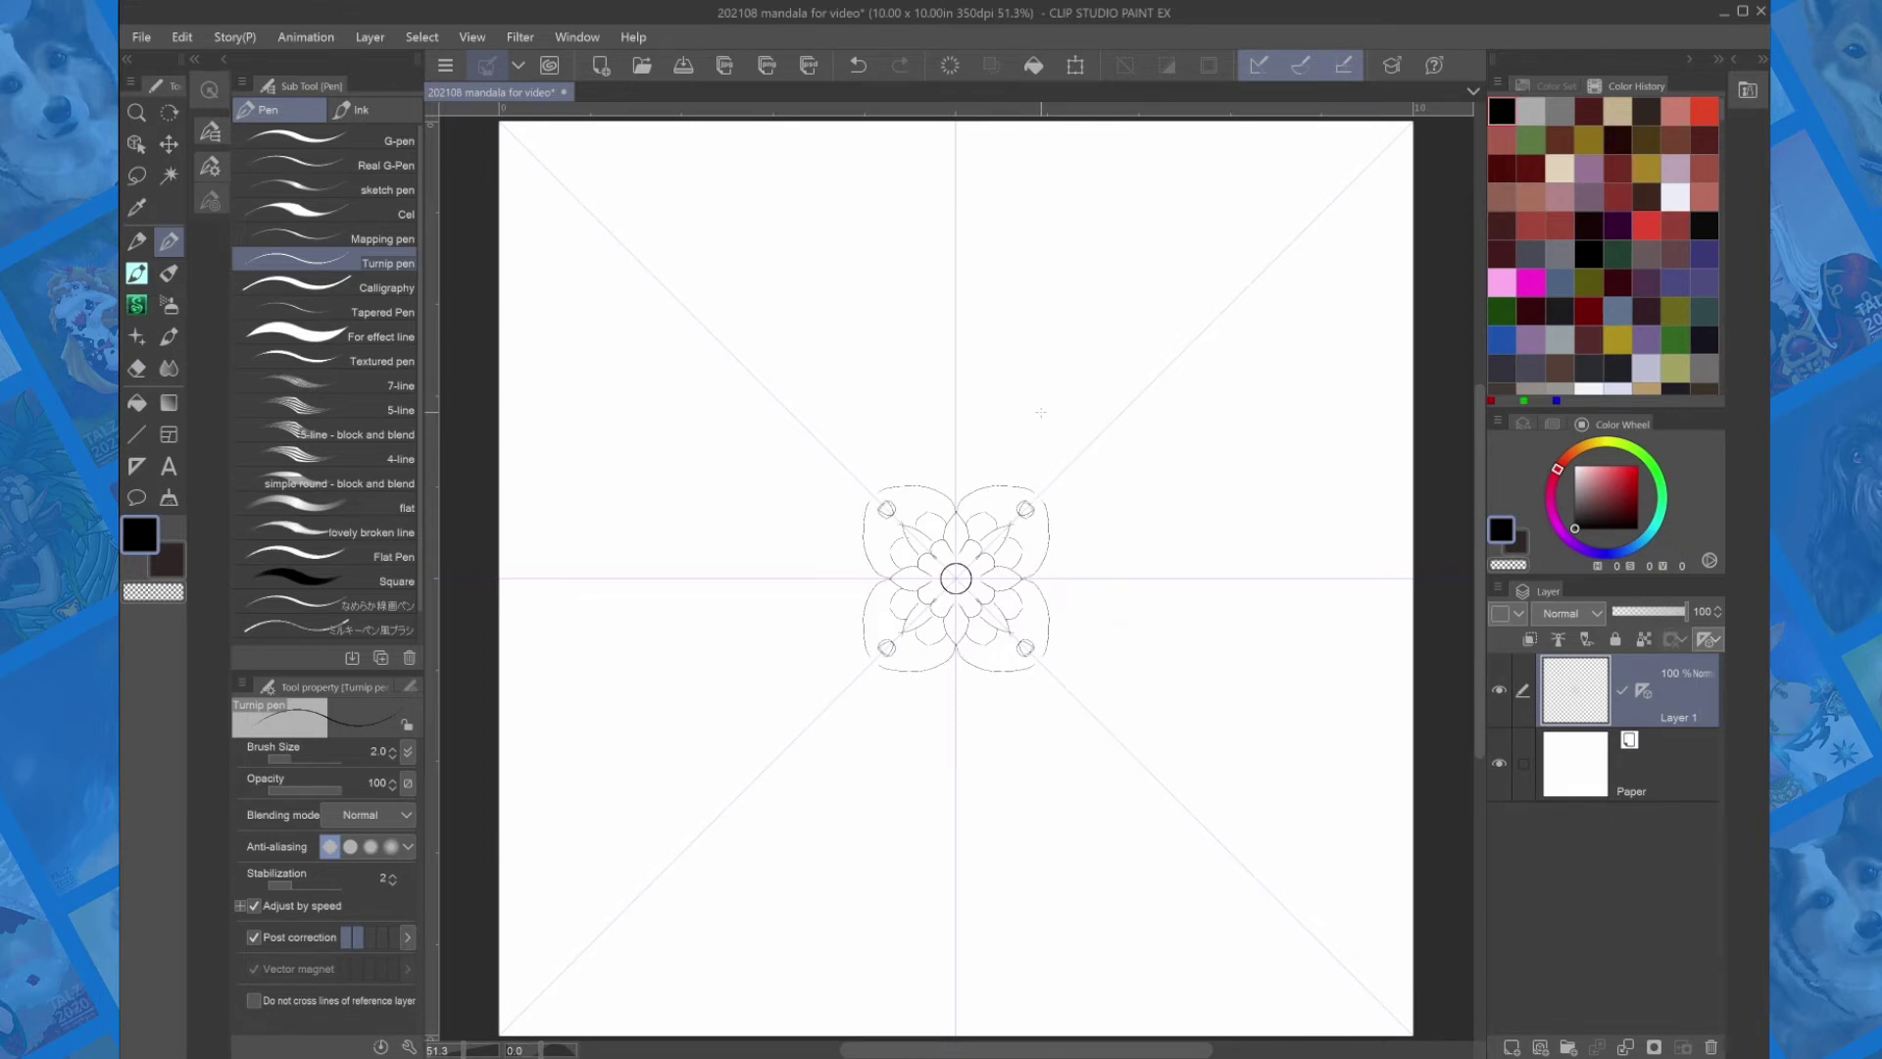
mouse_move(1085, 571)
left_mouse_down()
mouse_move(1086, 522)
mouse_move(1014, 419)
mouse_move(1071, 398)
mouse_move(1095, 430)
left_mouse_up()
left_click_drag(1109, 341, 1103, 367)
mouse_move(1122, 325)
left_mouse_down()
mouse_move(1118, 355)
mouse_move(1157, 394)
left_mouse_up()
Enable snapping for the Turnip pen and add pointed outer petals flanked by scalloped arcs around the flower.
left_click(409, 1046)
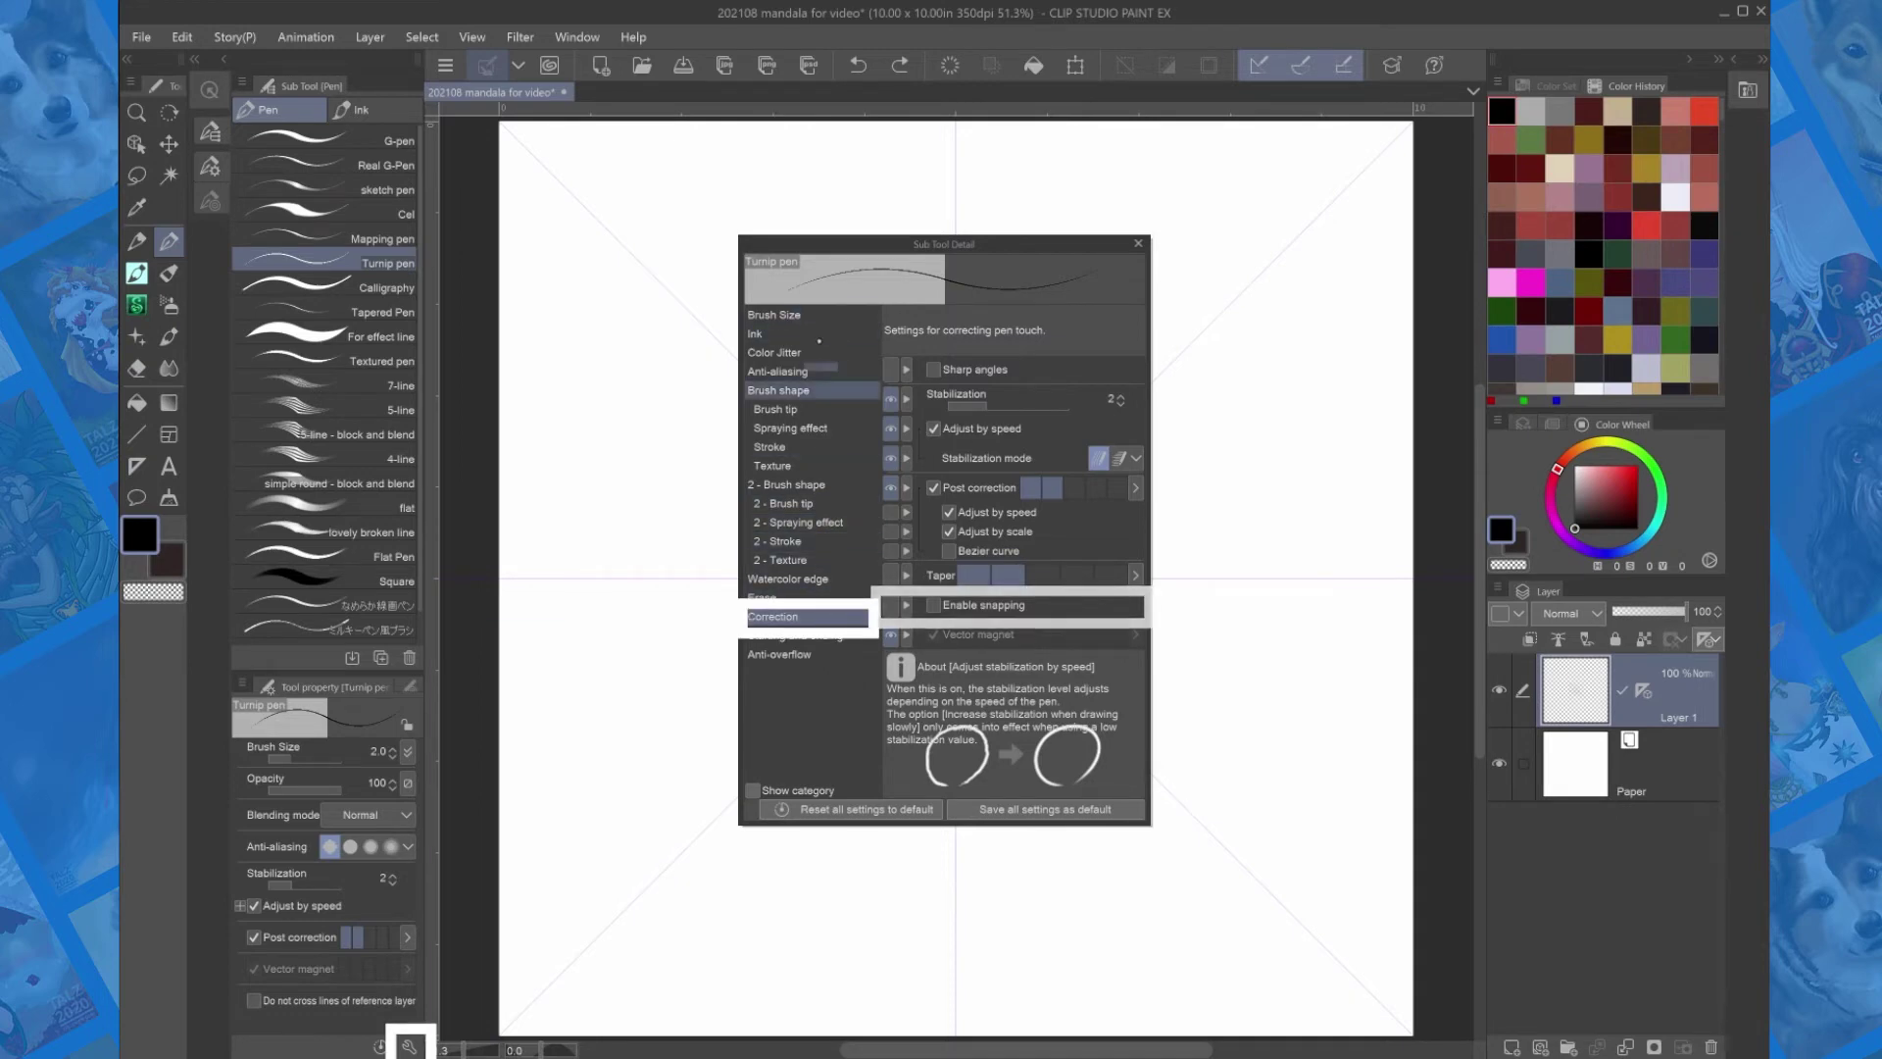
left_click(1138, 243)
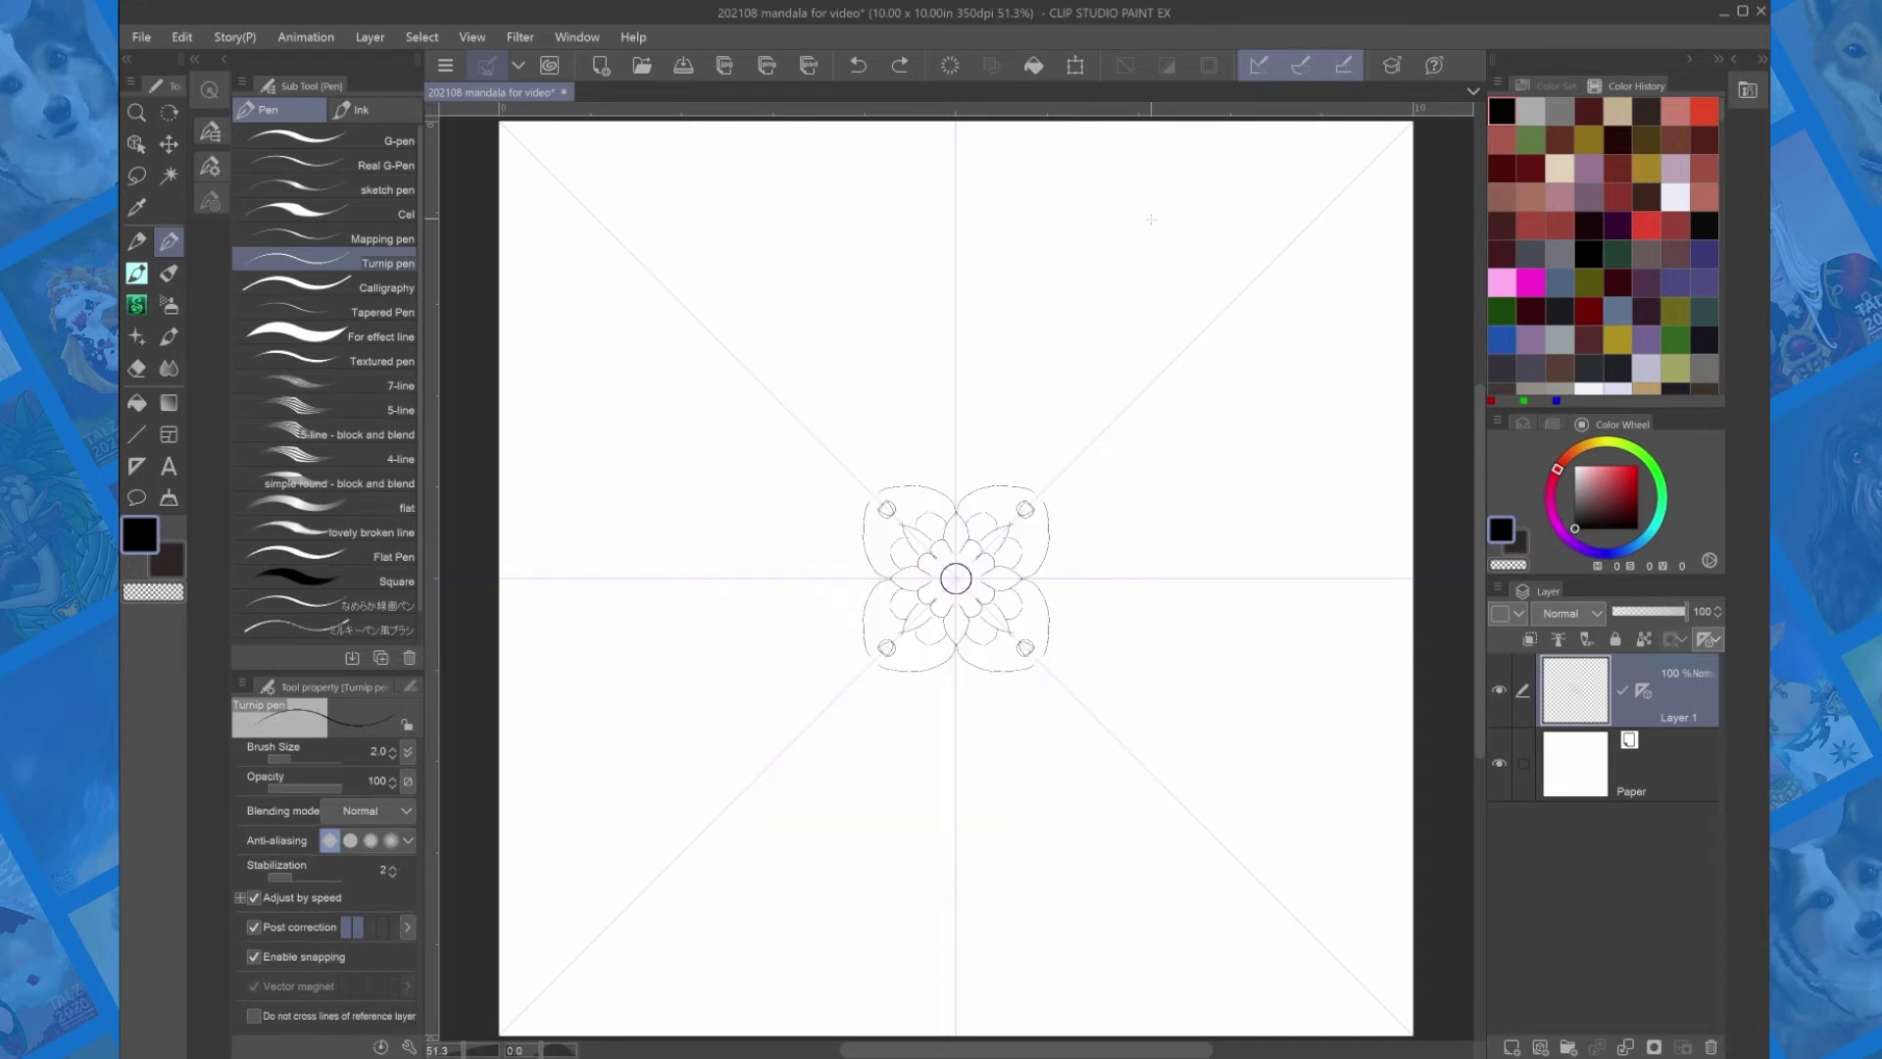
left_click_drag(957, 460, 957, 507)
mouse_move(957, 438)
left_mouse_down()
mouse_move(962, 502)
mouse_move(1011, 463)
mouse_move(1019, 488)
left_mouse_up()
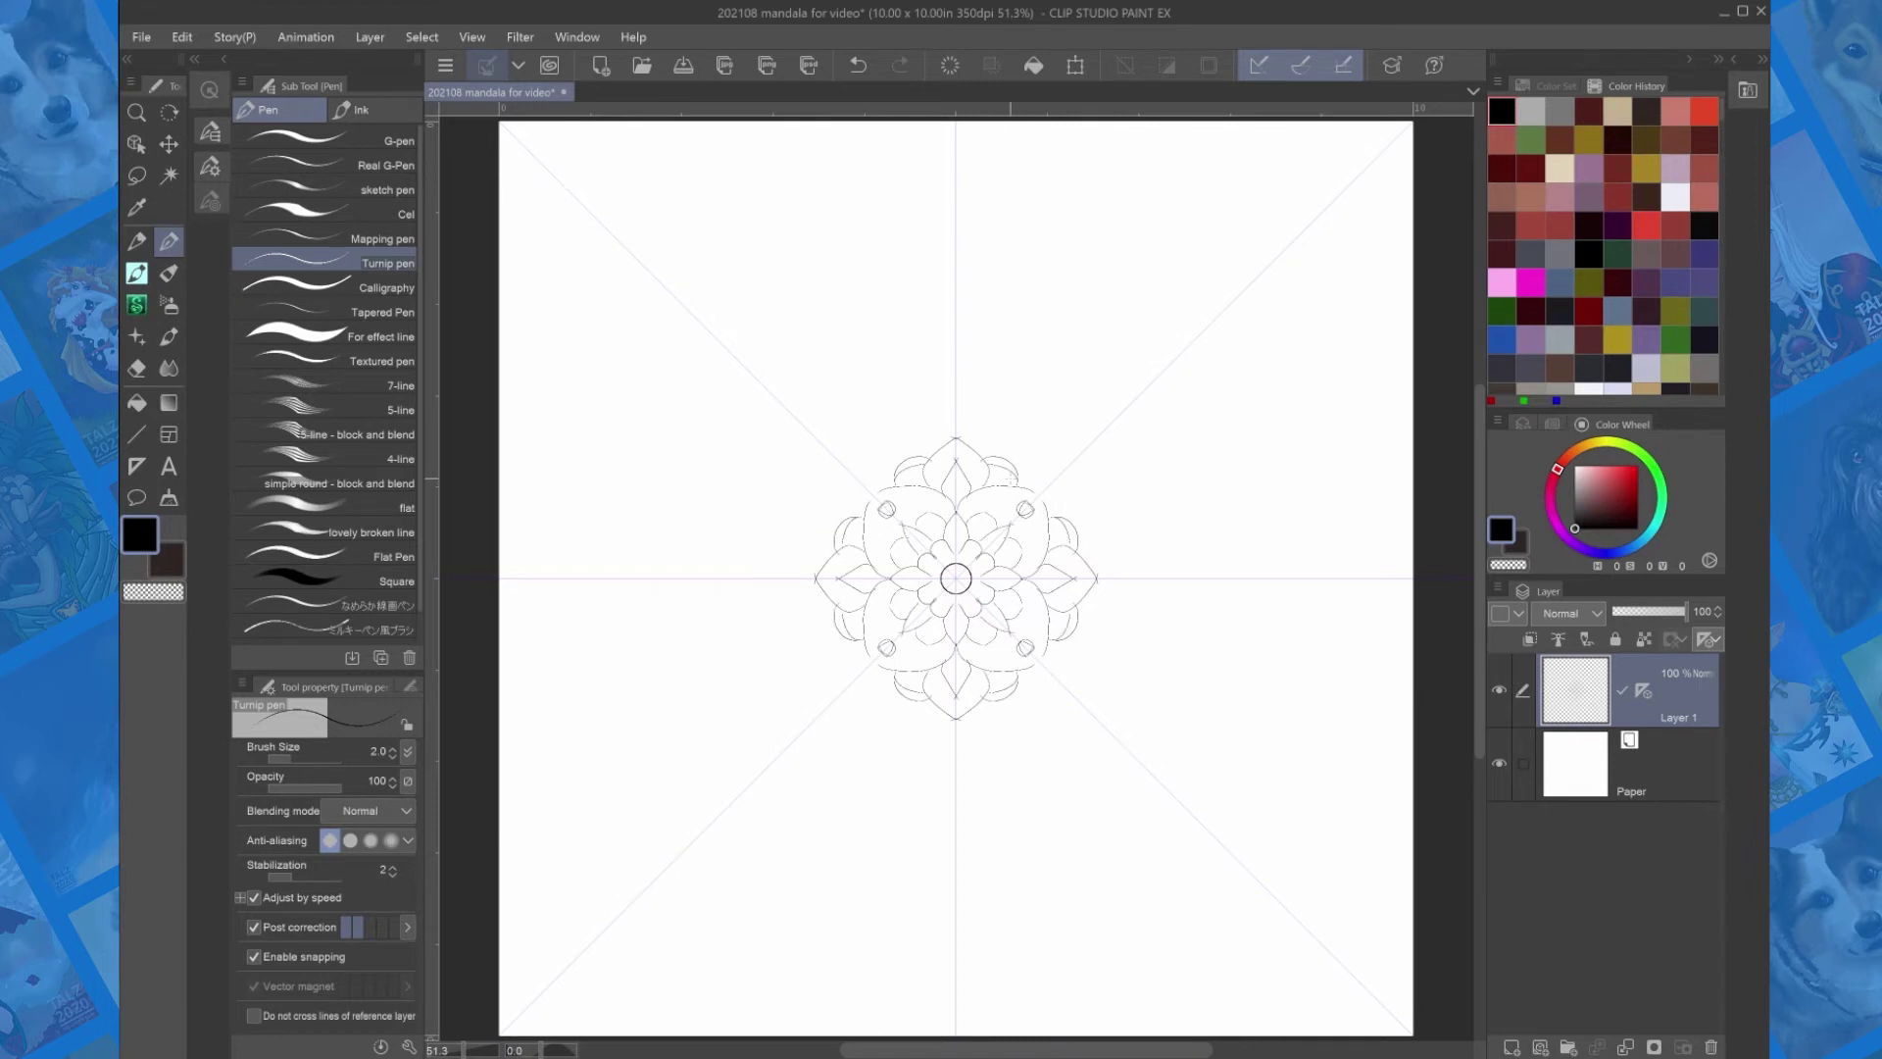
left_click(875, 60)
key("e")
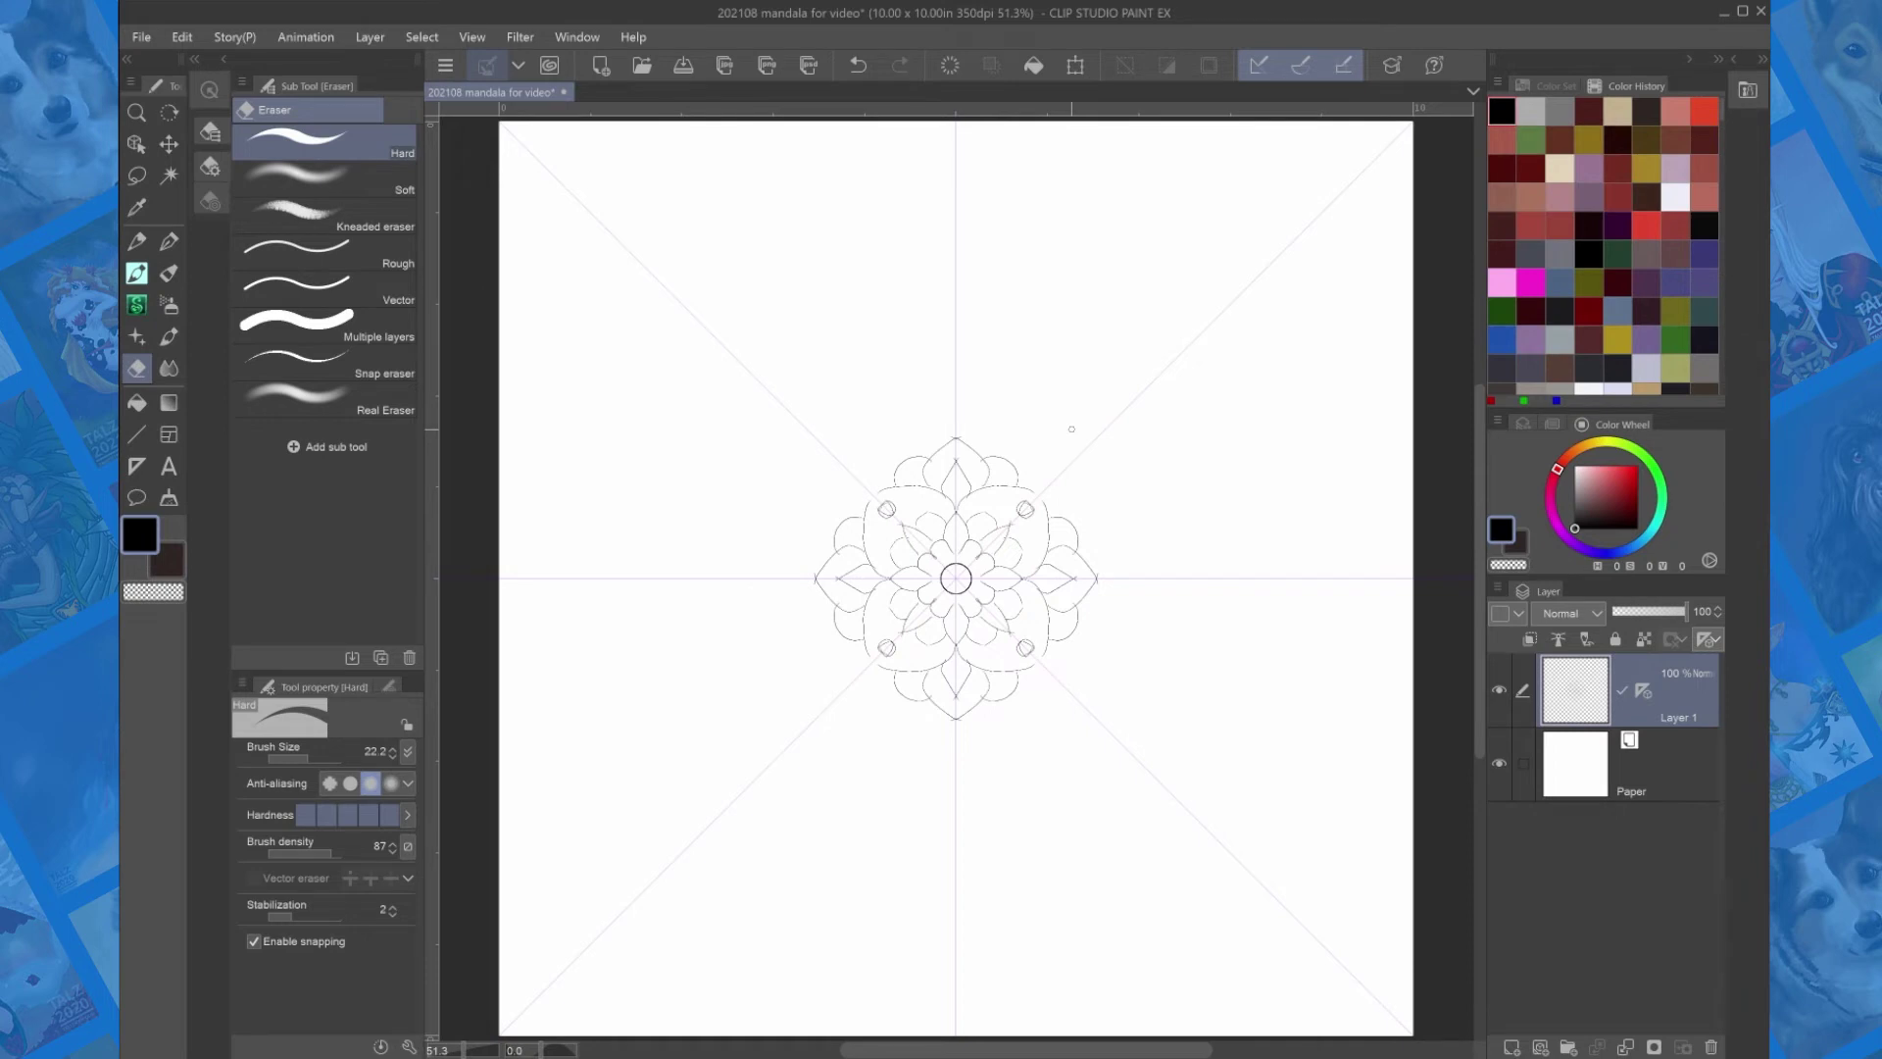
key("p")
Add a new layer above the flower and place a 16-line symmetrical ruler on it near the mandala's centre.
left_click(1512, 1046)
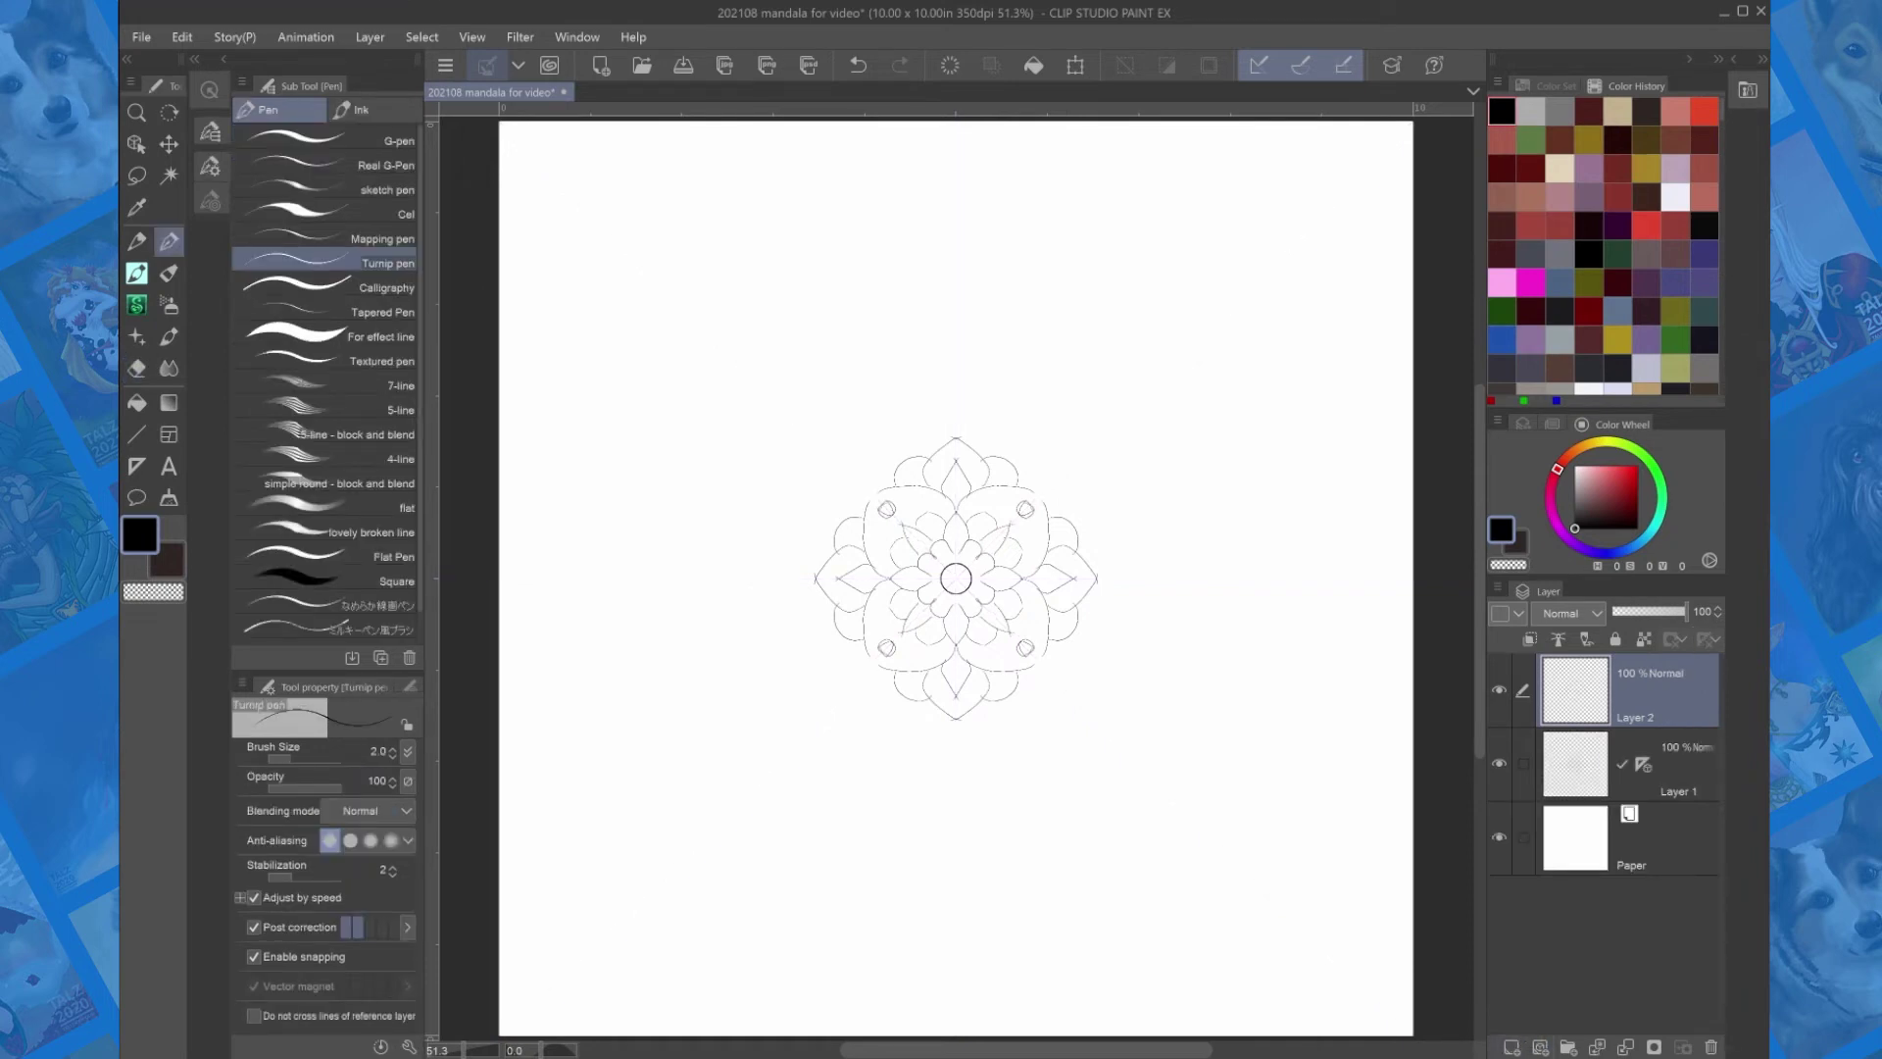
key("u")
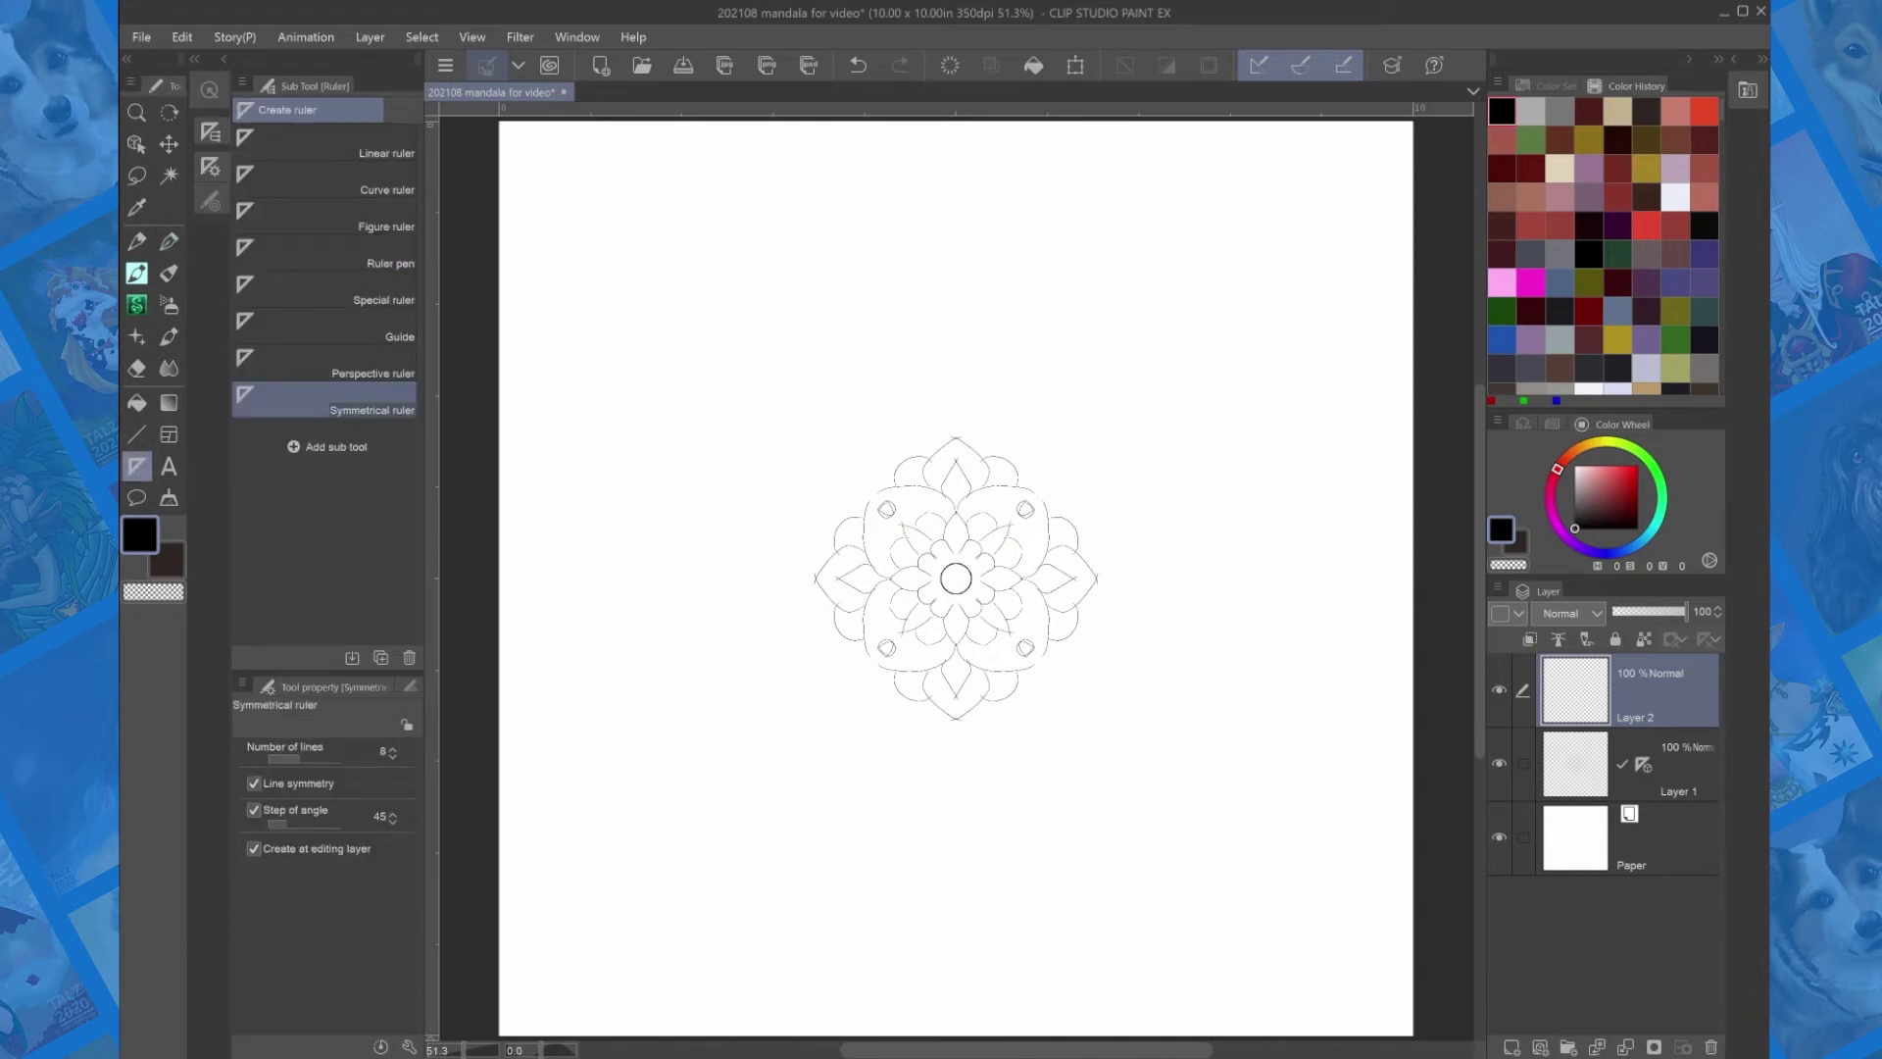
left_click(395, 748)
left_click(395, 747)
left_click(395, 748)
left_click(395, 748)
left_click(395, 747)
left_click(395, 748)
left_click(395, 748)
left_click(395, 748)
left_click(952, 577)
Align the 16-line ruler's centre with the mandala's centre by adjusting its Center X and Center Y values.
left_click(136, 144)
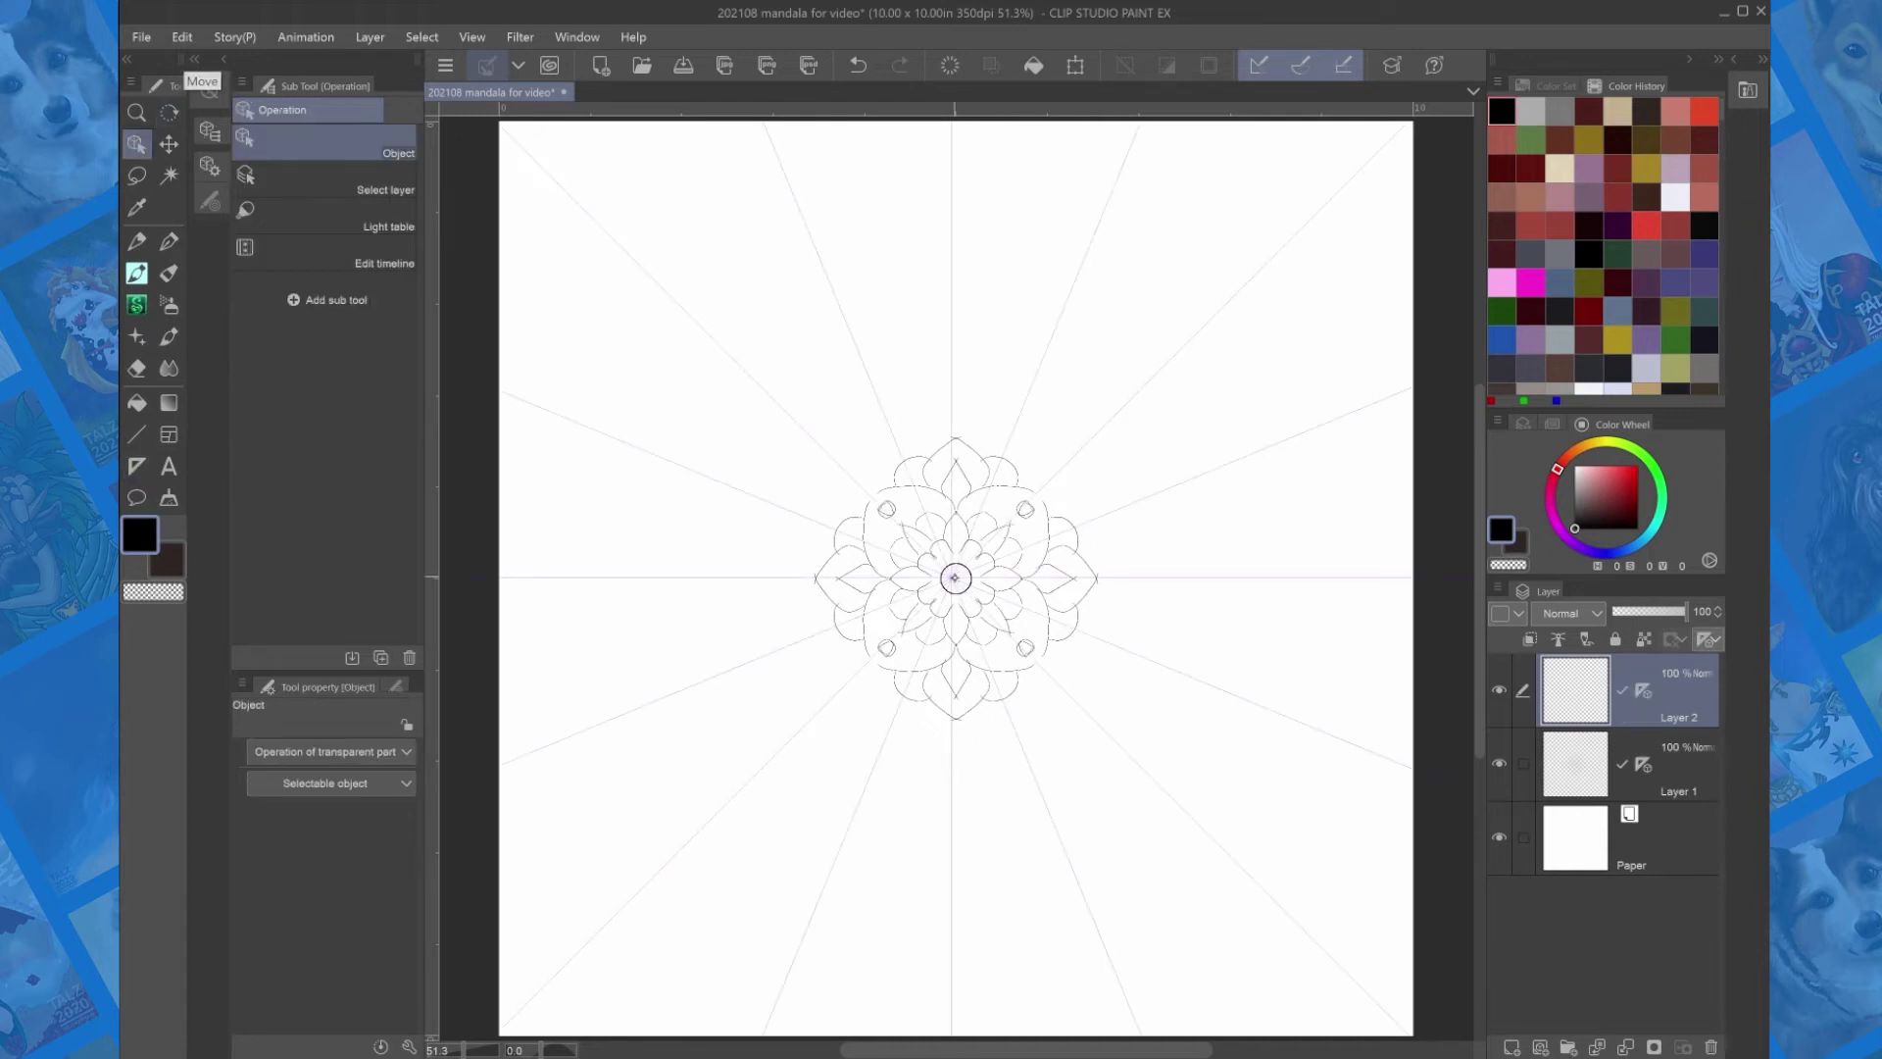
left_click(952, 577)
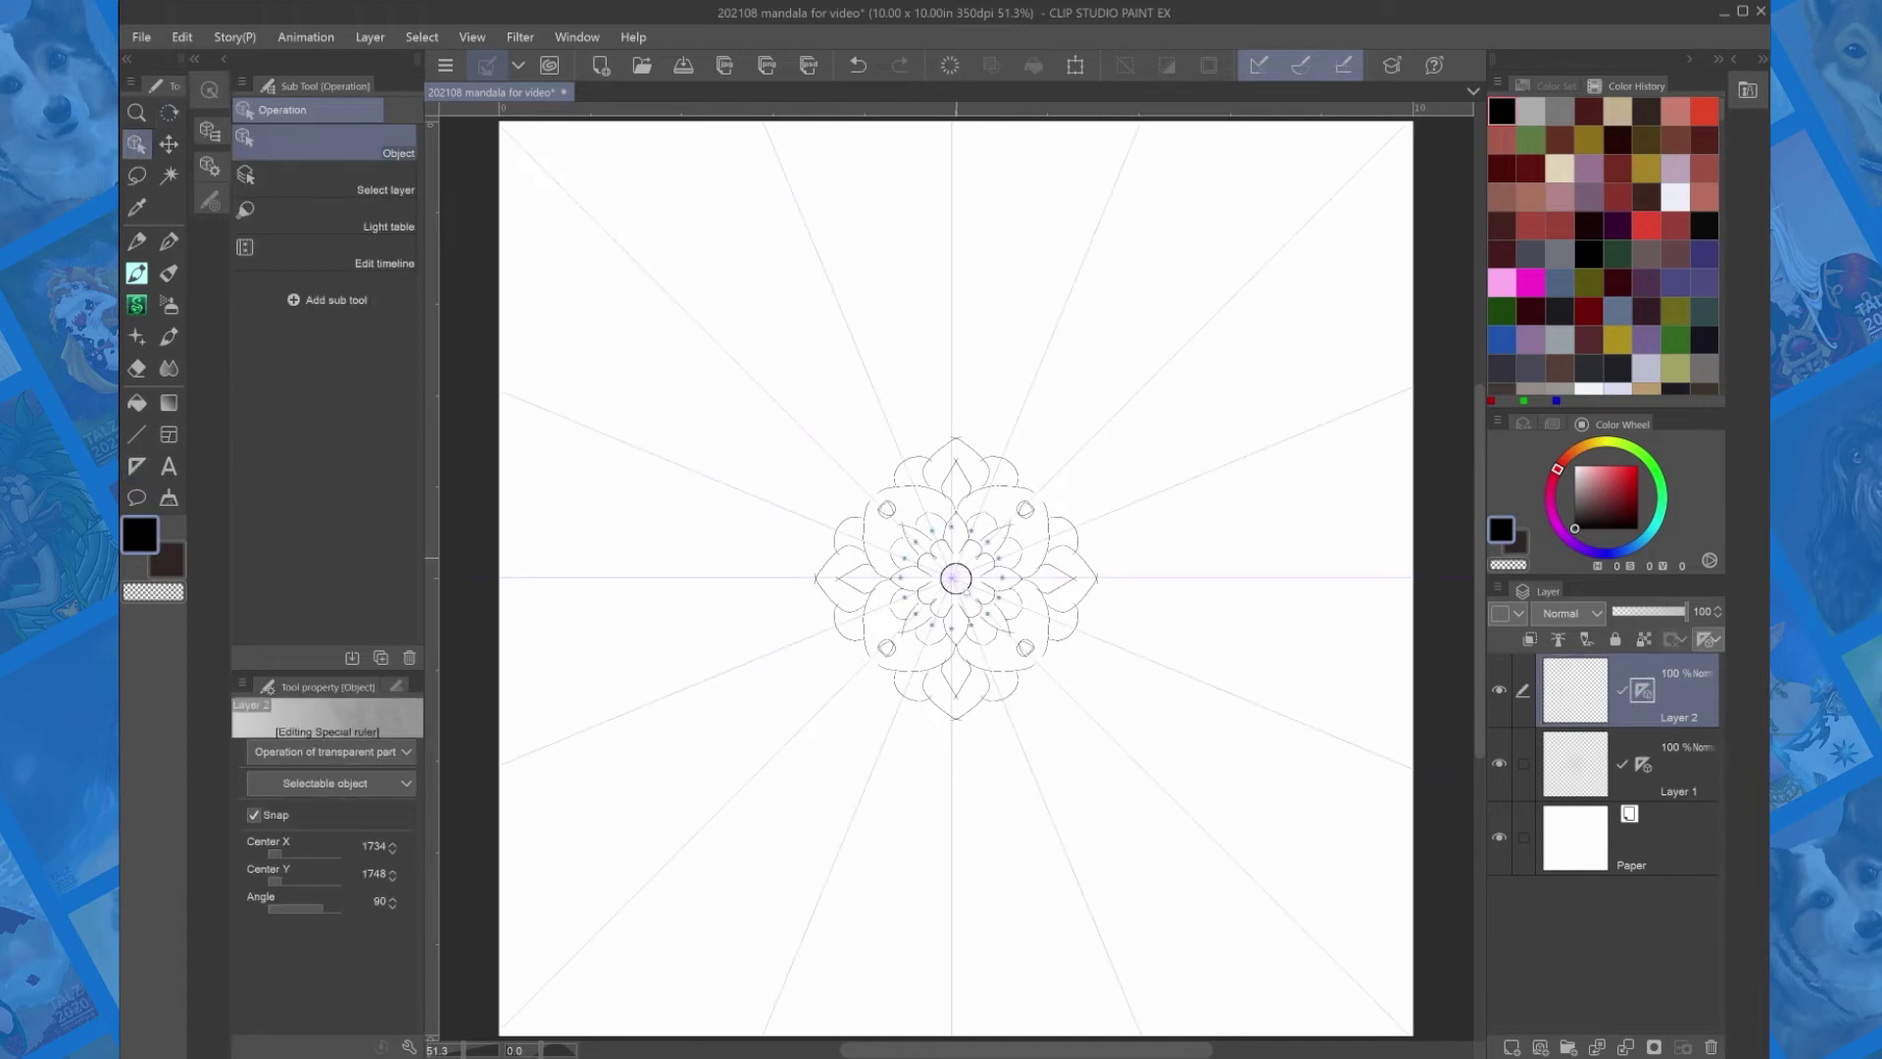
left_click(397, 842)
left_click(397, 842)
left_click(397, 842)
key("Right")
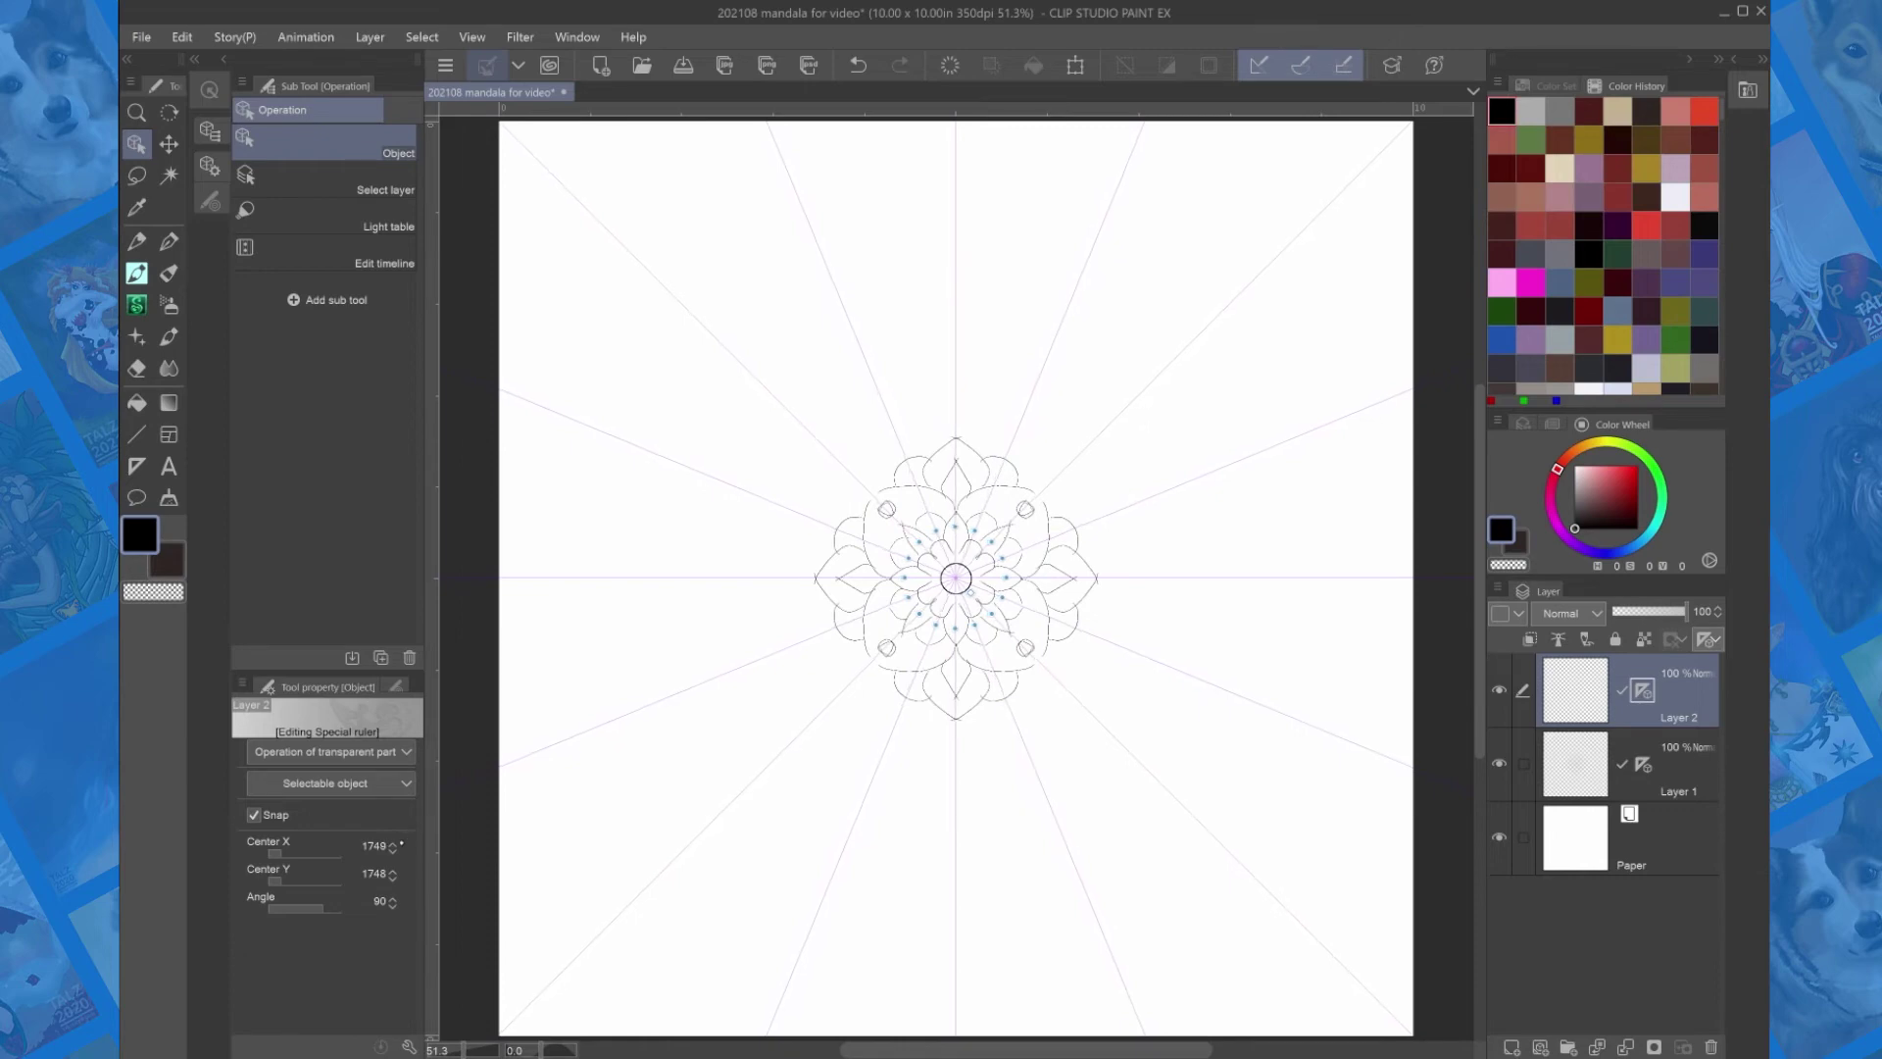
left_click(393, 869)
Draw a ring of pointed star spikes on Layer 2, and decorate the mandala with hearts, ovals and small circles on Layer 1.
key("p")
mouse_move(1029, 440)
left_mouse_down()
mouse_move(1097, 437)
mouse_move(1039, 382)
mouse_move(1135, 400)
mouse_move(1066, 313)
left_mouse_up()
left_click(1628, 763)
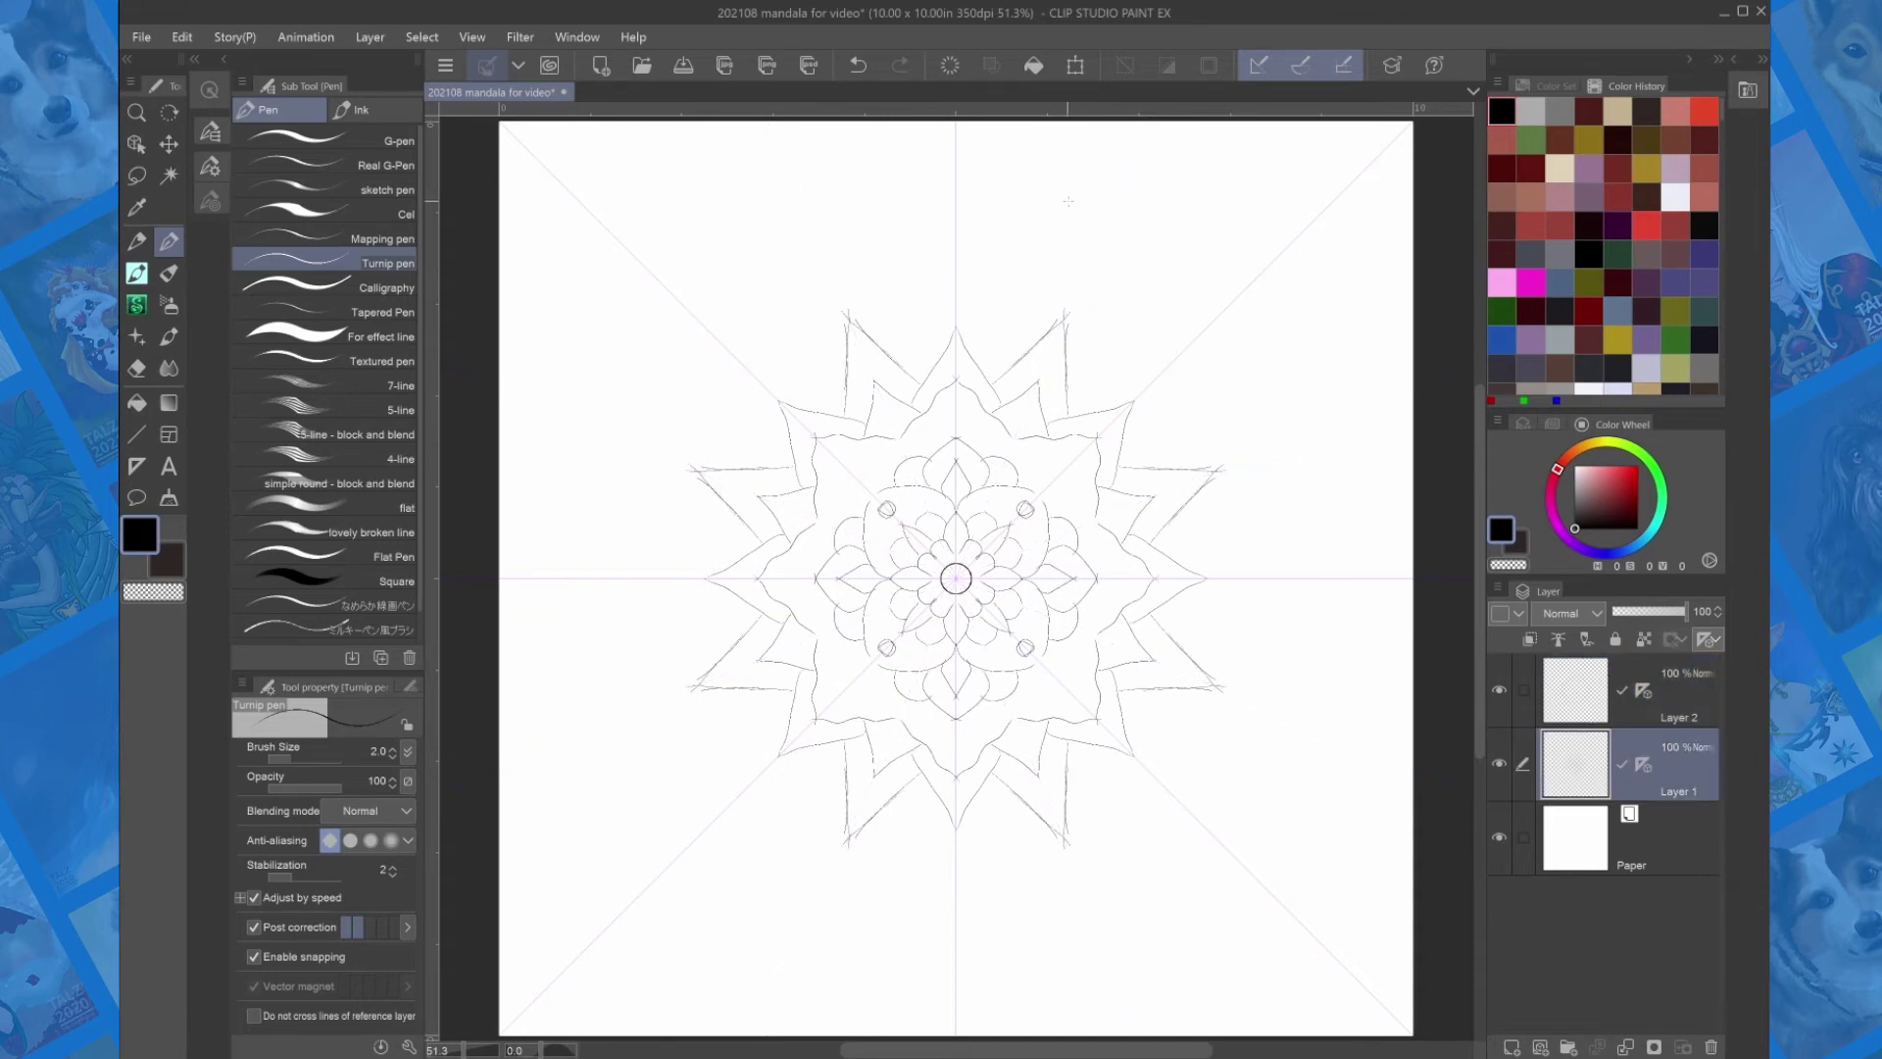
left_click_drag(1053, 471, 1075, 457)
mouse_move(957, 404)
left_mouse_down()
mouse_move(985, 369)
mouse_move(994, 441)
left_mouse_up()
left_click_drag(1157, 433, 1163, 438)
mouse_move(992, 329)
left_mouse_down()
mouse_move(1029, 310)
mouse_move(1004, 337)
left_mouse_up()
Add a new layer above Layer 2 and move Layer 2's symmetrical ruler onto it.
left_click(1627, 690)
key("ctrl+shift+n")
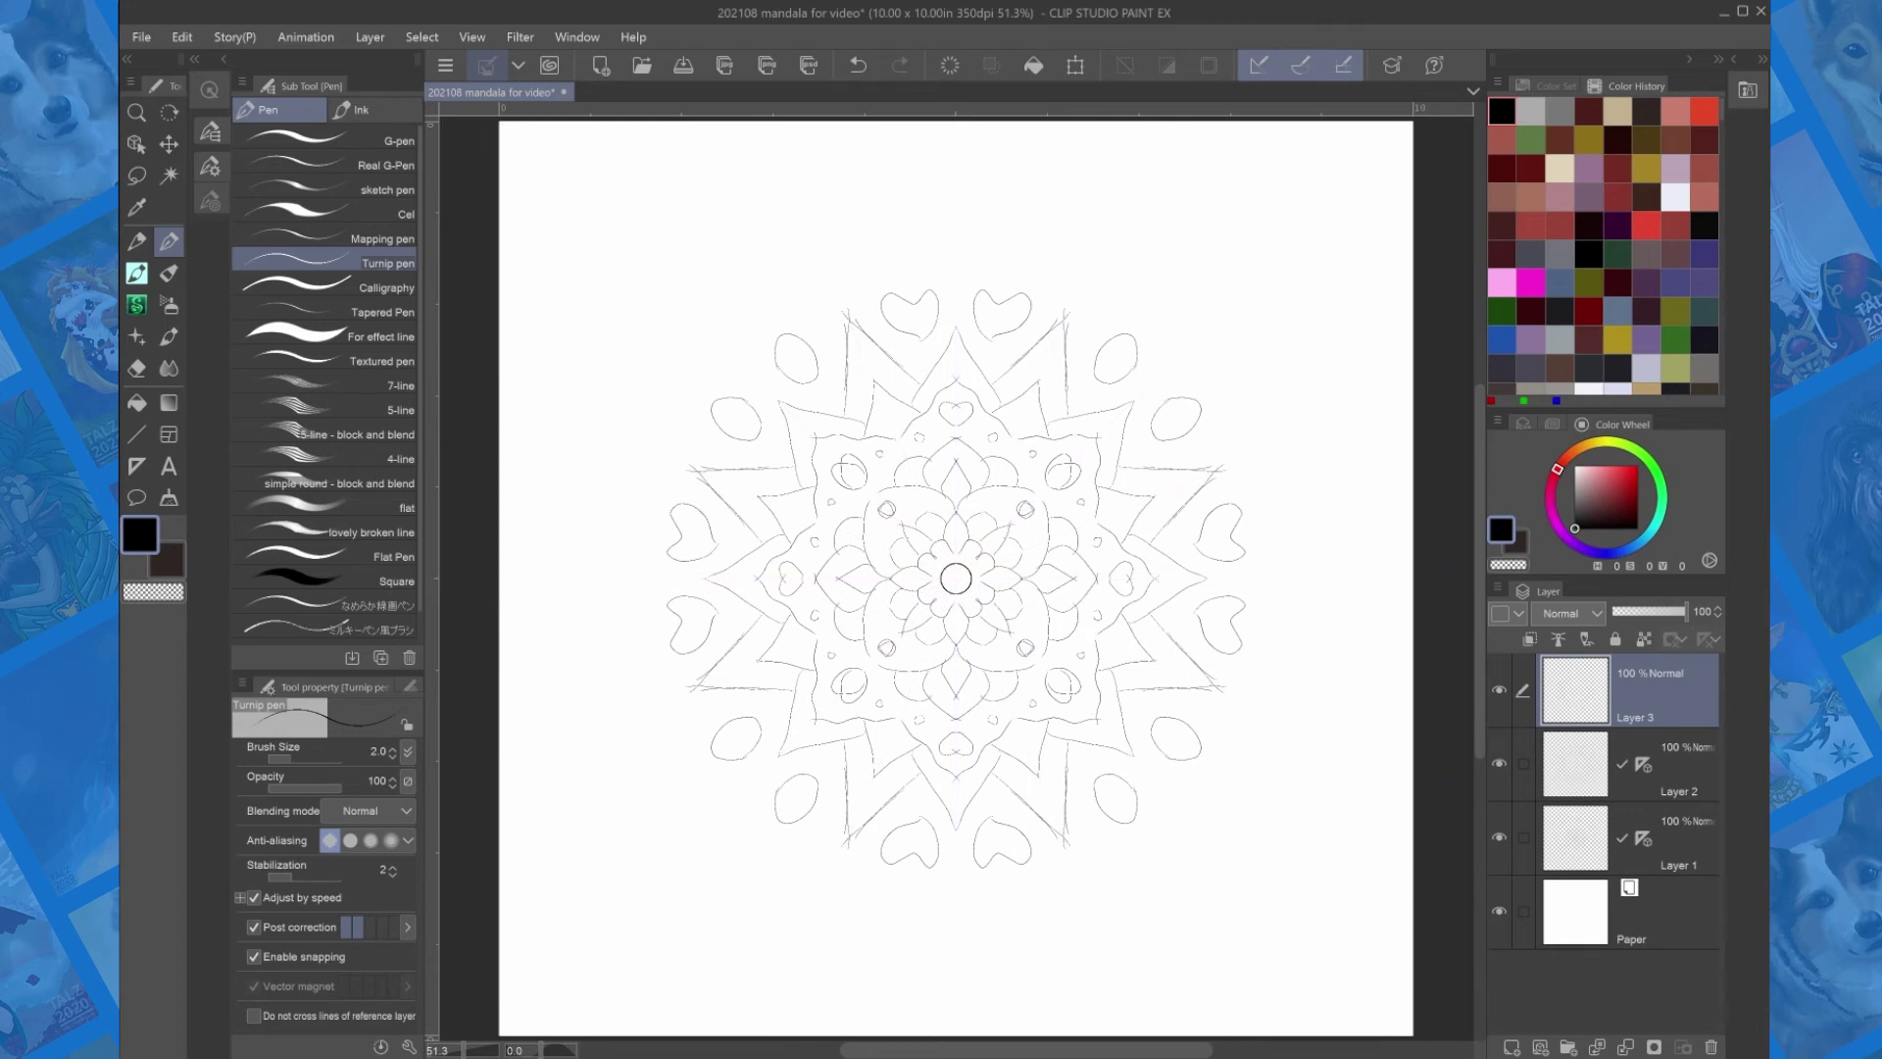
left_click_drag(1644, 765, 1654, 698)
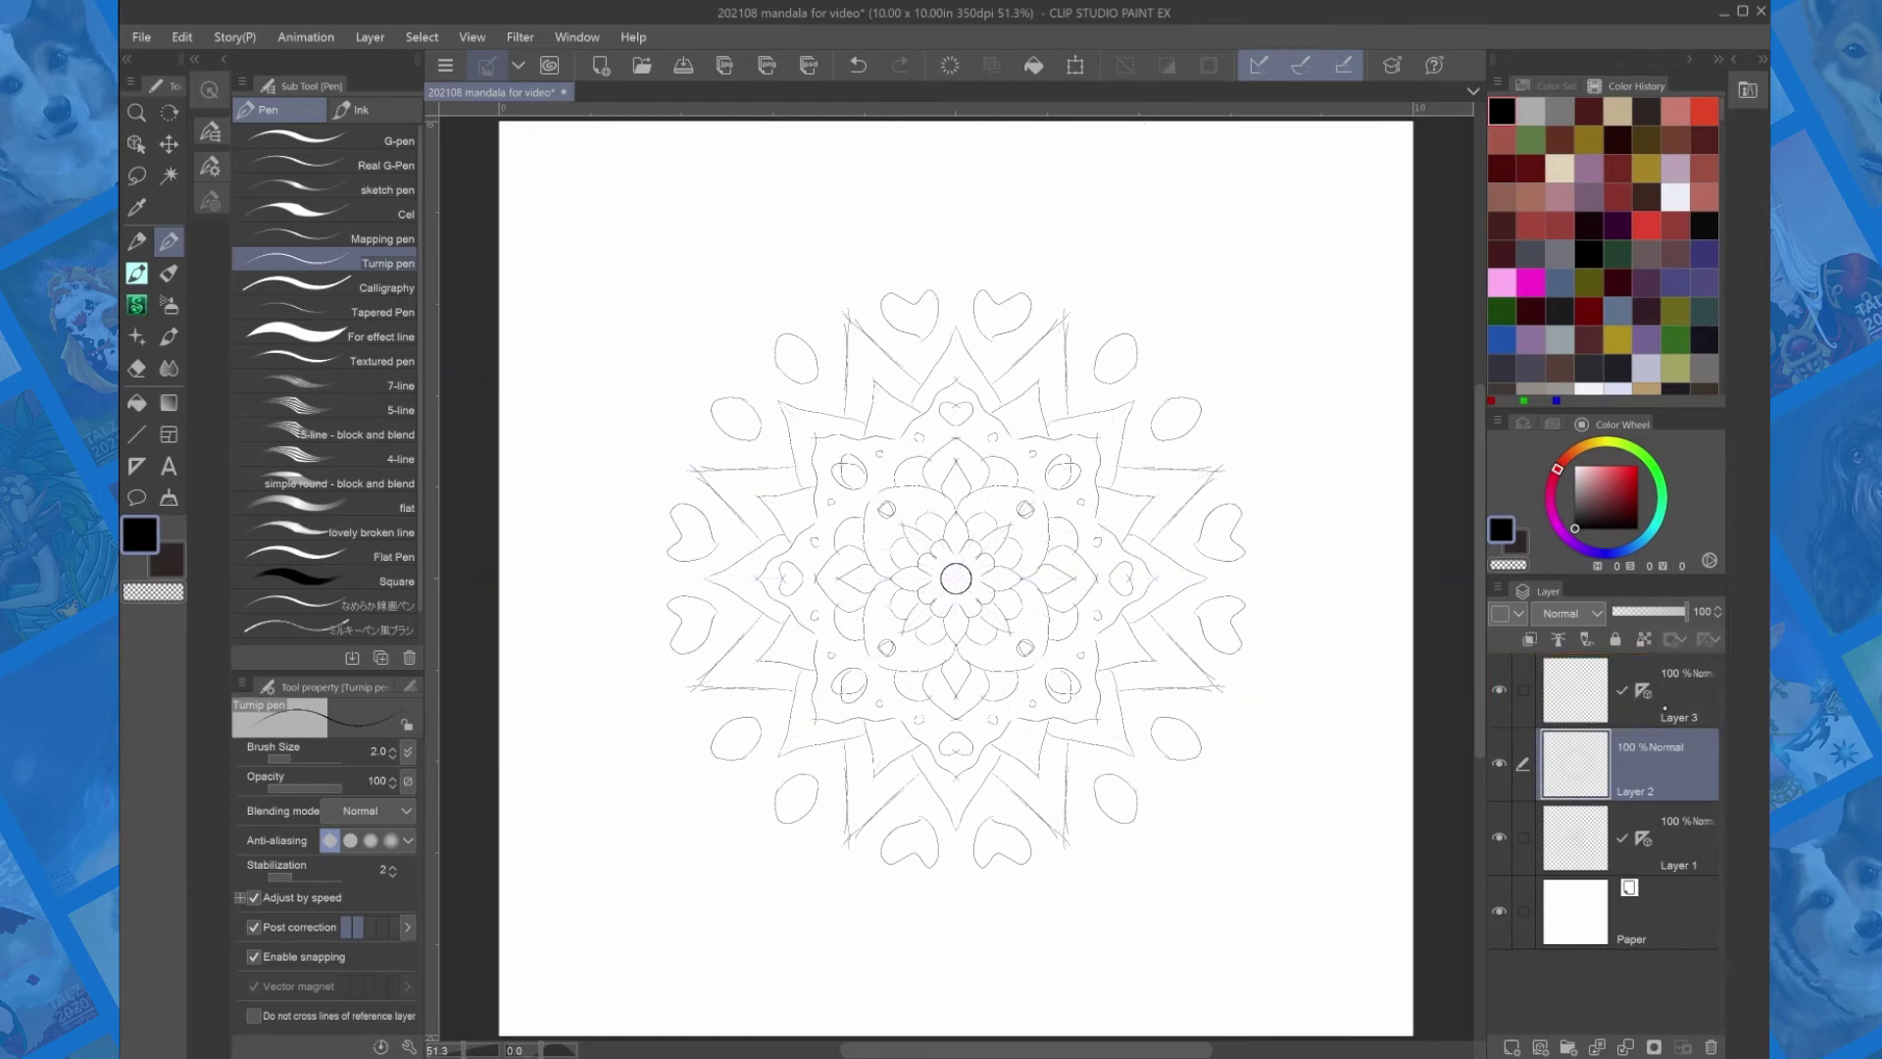